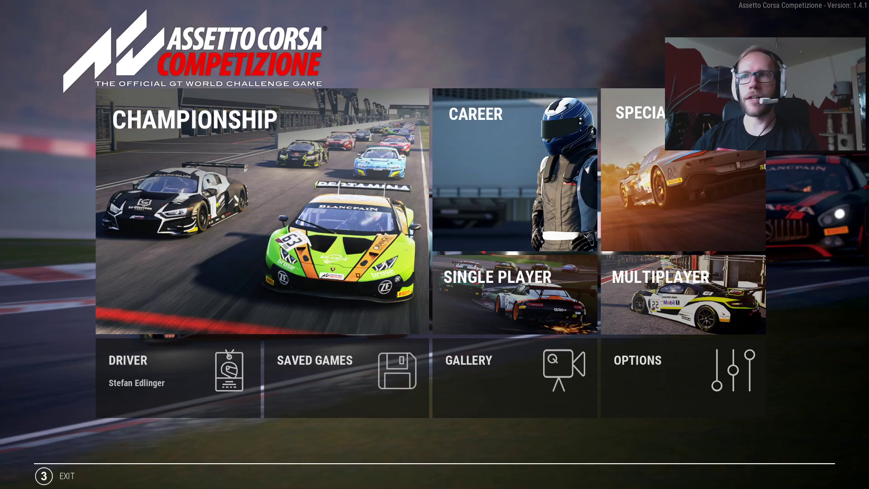
Move from Championship to Single Player on the main menu and enter it
{"action": "key", "text": "Right"}
{"action": "key", "text": "Return"}
Inspect and confirm the purple BNTX Bentley 983, then back out and switch to Explorer
{"action": "left_click", "coordinate": [649, 259]}
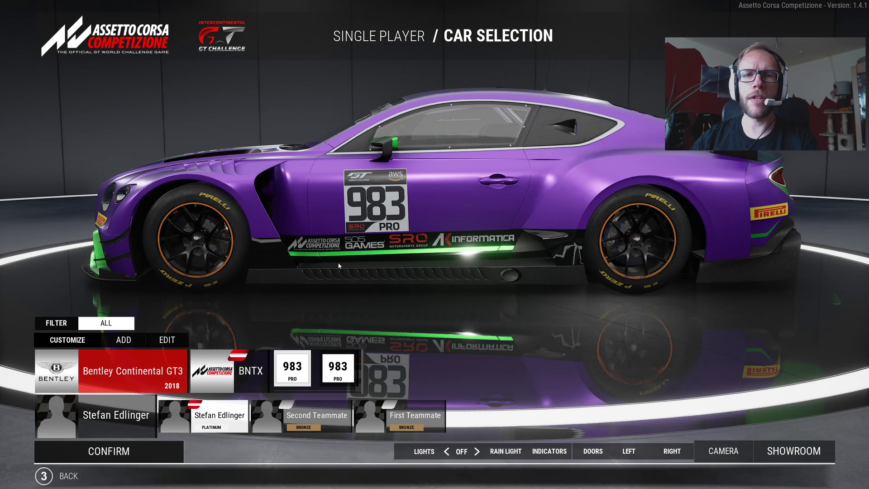
{"action": "left_click_drag", "start_coordinate": [453, 208], "coordinate": [446, 311]}
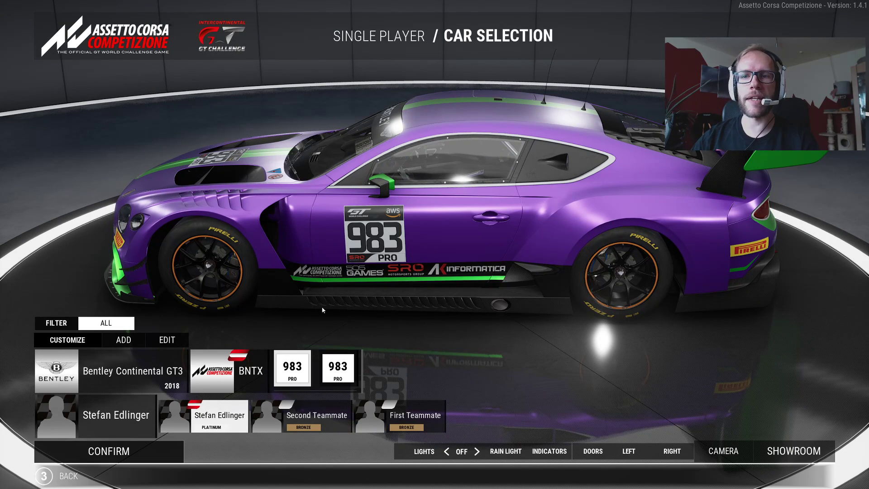
{"action": "left_click", "coordinate": [153, 455]}
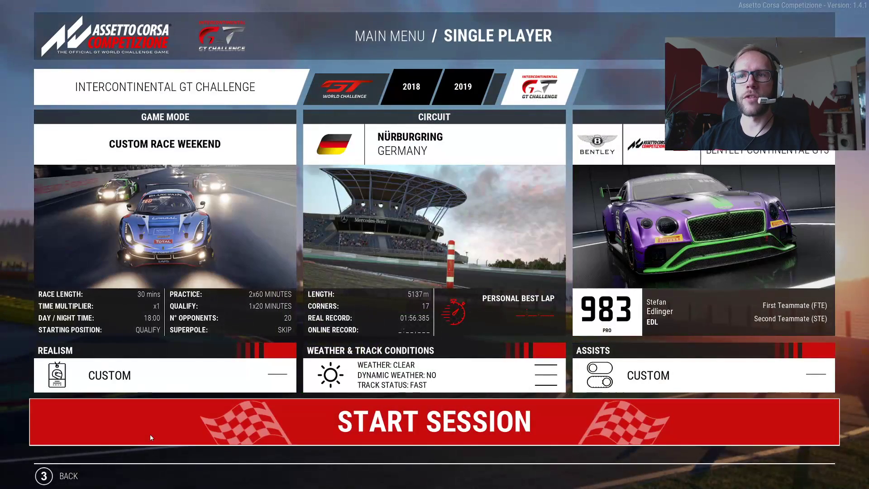
{"action": "left_click", "coordinate": [50, 480]}
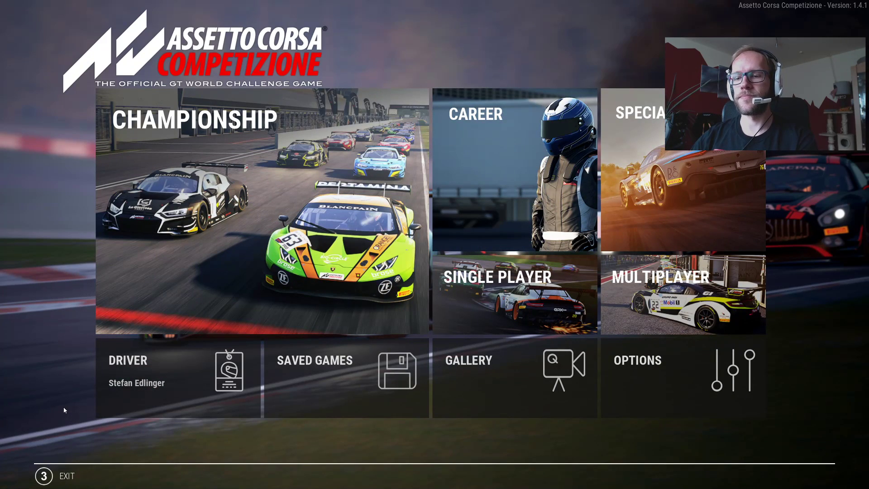
{"action": "key", "text": "alt+Tab"}
{"action": "key", "text": "alt+Tab"}
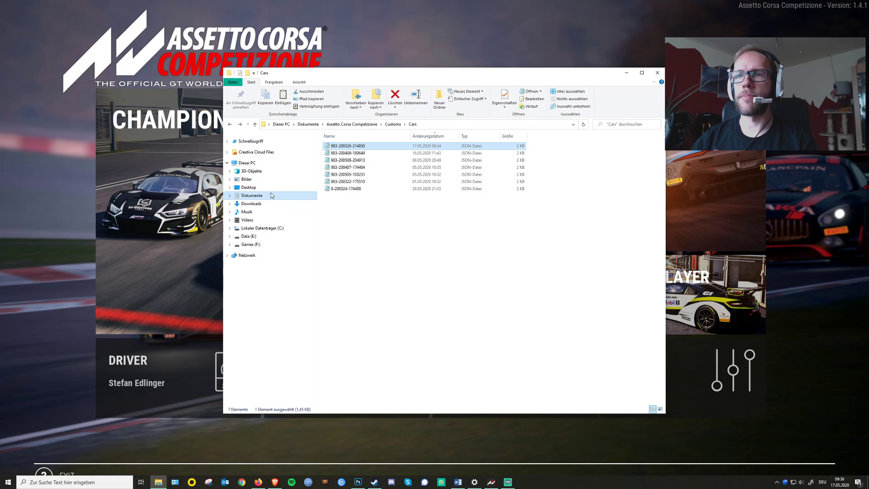
{"action": "left_click", "coordinate": [358, 128]}
{"action": "double_click", "coordinate": [340, 153]}
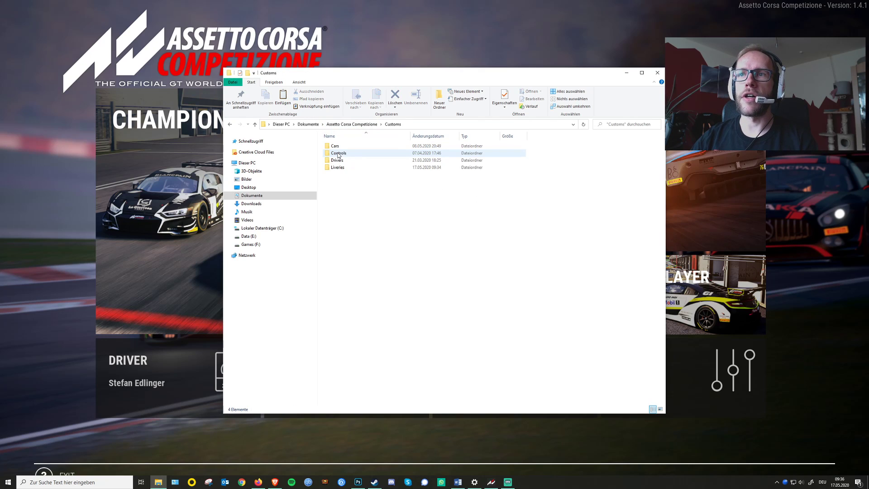
{"action": "double_click", "coordinate": [340, 146]}
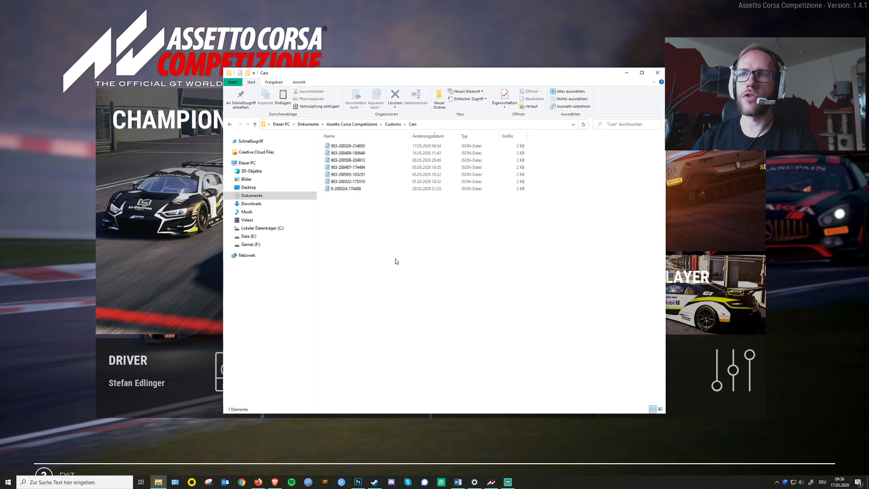
{"action": "left_click", "coordinate": [428, 136]}
{"action": "left_click", "coordinate": [428, 136]}
{"action": "left_click", "coordinate": [429, 148]}
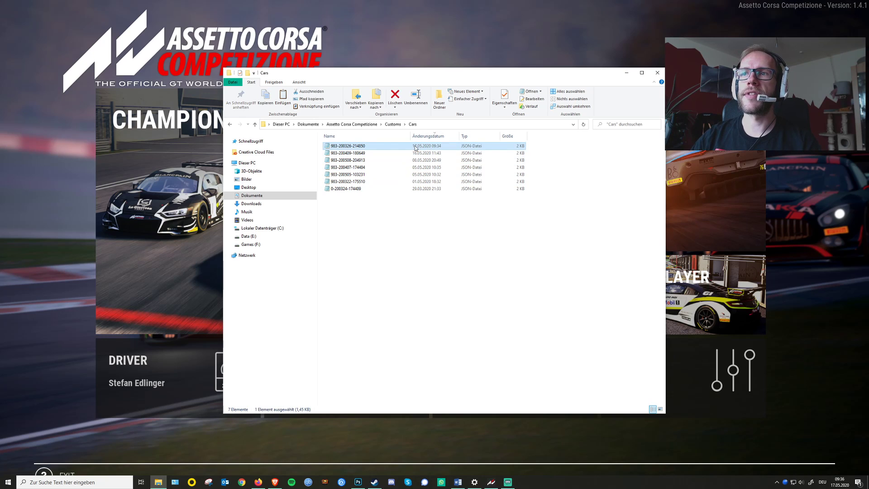
{"action": "double_click", "coordinate": [368, 145]}
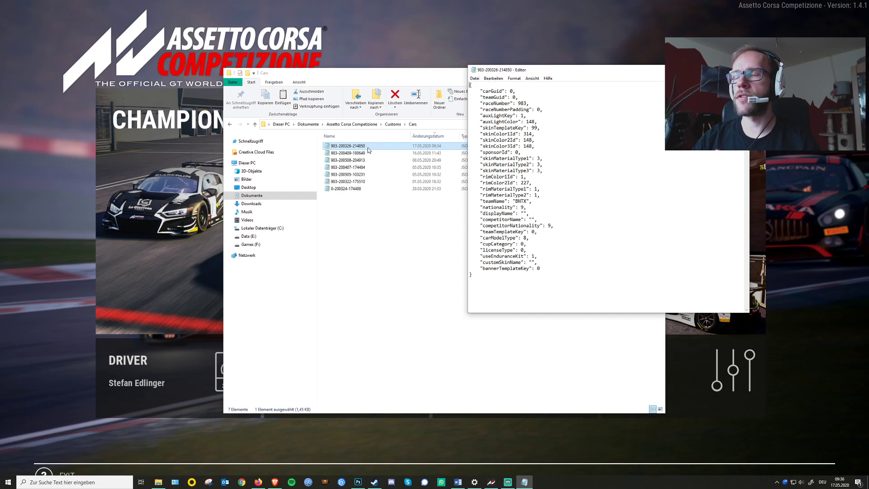
{"action": "left_click", "coordinate": [483, 157]}
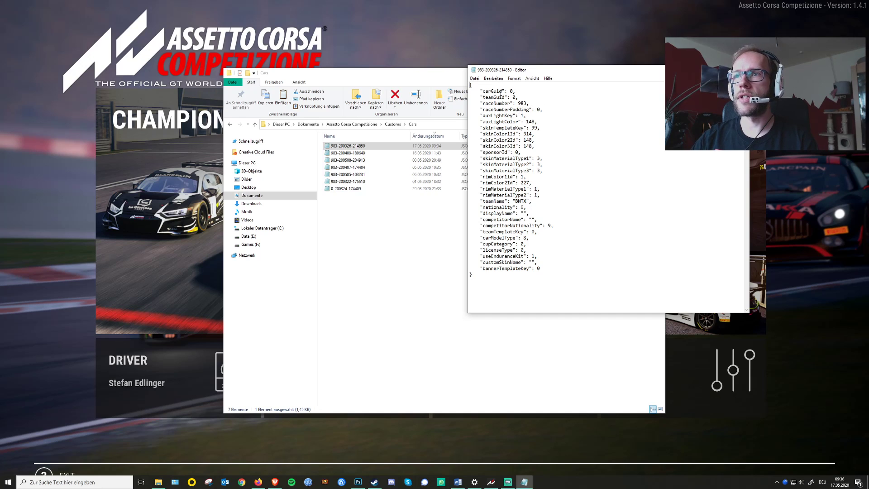
{"action": "left_click_drag", "start_coordinate": [482, 128], "coordinate": [538, 128]}
{"action": "left_click", "coordinate": [533, 128]}
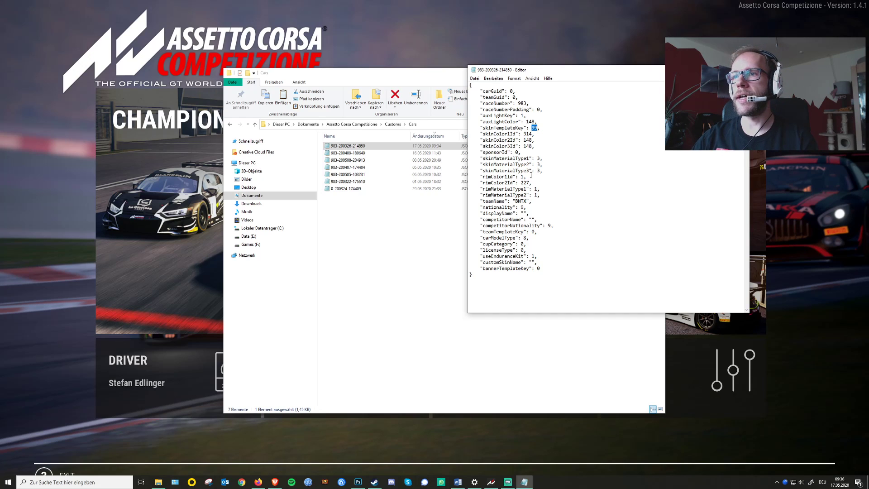
{"action": "left_click", "coordinate": [526, 200]}
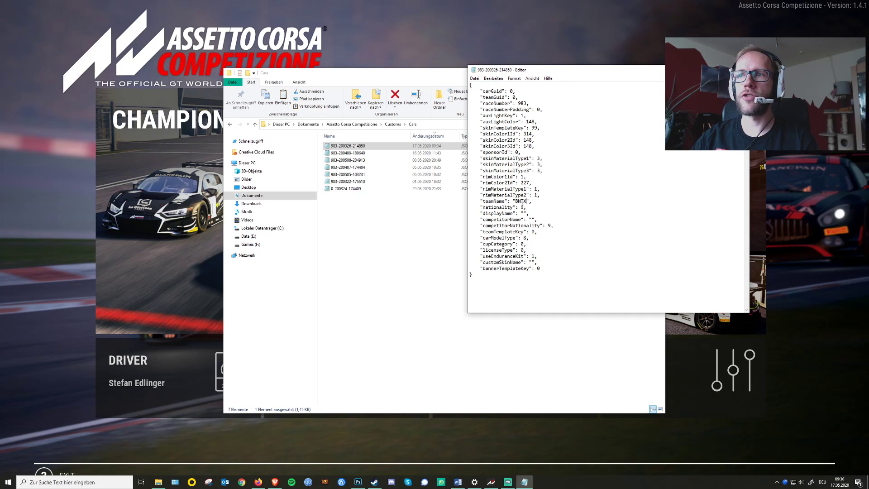
{"action": "double_click", "coordinate": [520, 200]}
{"action": "left_click", "coordinate": [492, 201]}
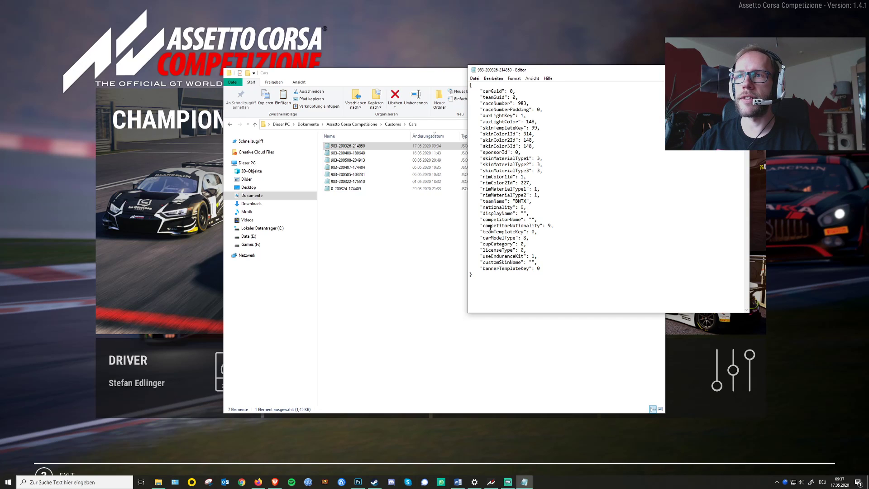
Enter tutorial_bentley as the customSkinName value and save the file
{"action": "left_click", "coordinate": [519, 268]}
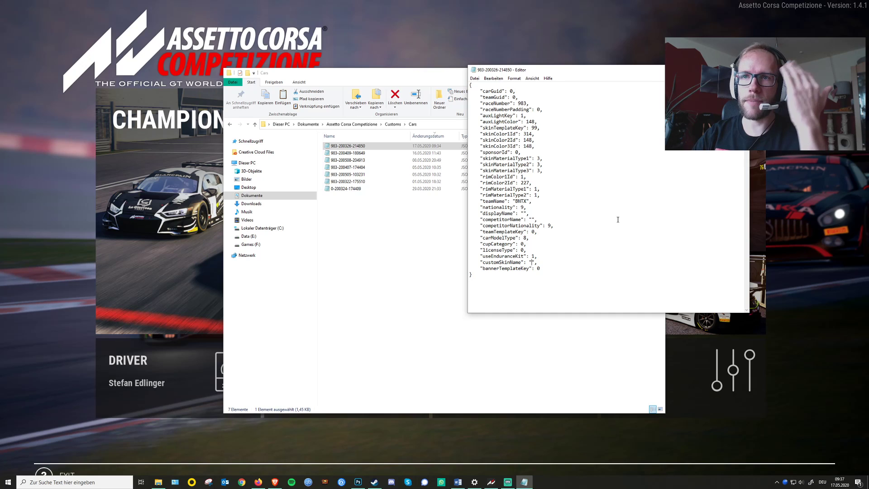
{"action": "type", "text": "tu"}
{"action": "type", "text": "torial_bentley"}
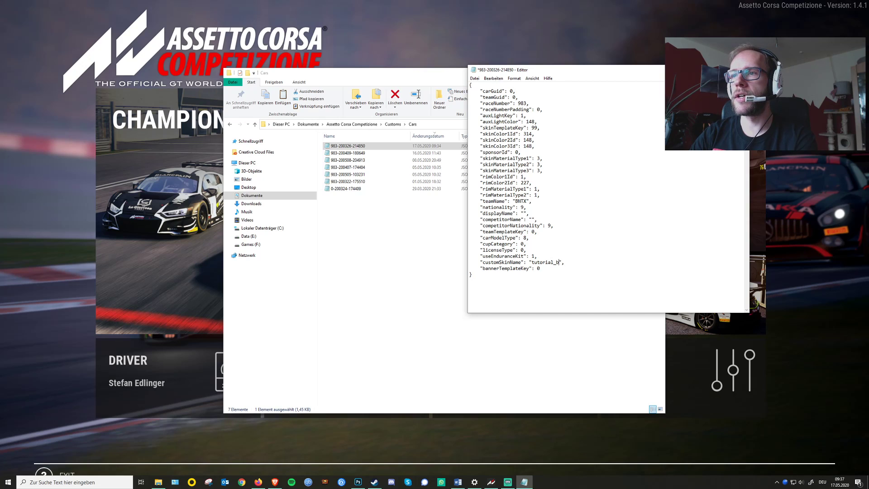
{"action": "key", "text": "ctrl+s"}
{"action": "key", "text": "alt+F4"}
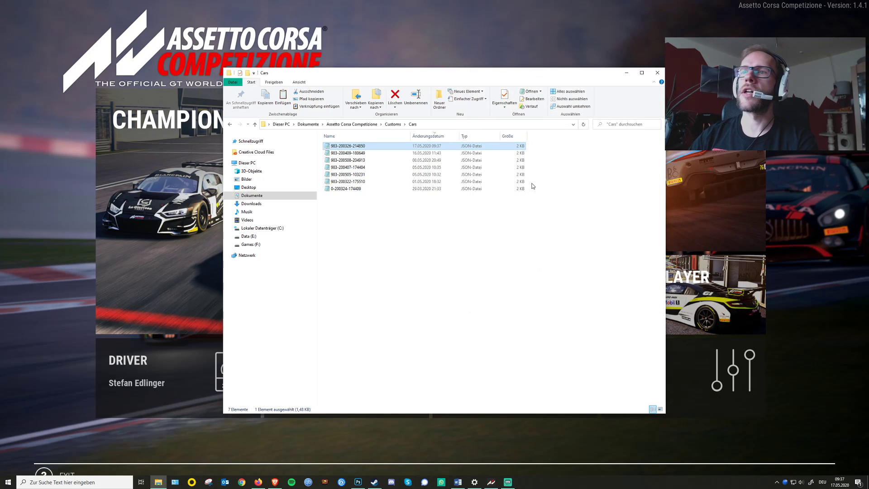
{"action": "right_click", "coordinate": [393, 147]}
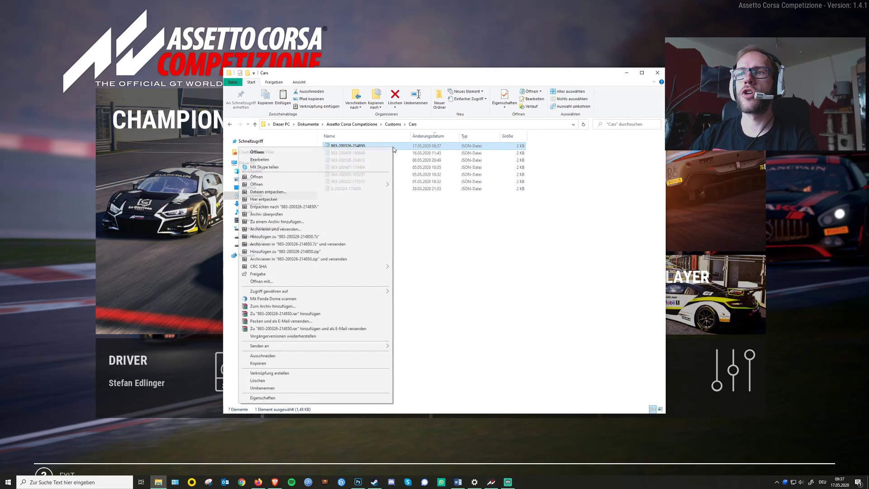
{"action": "left_click", "coordinate": [258, 363]}
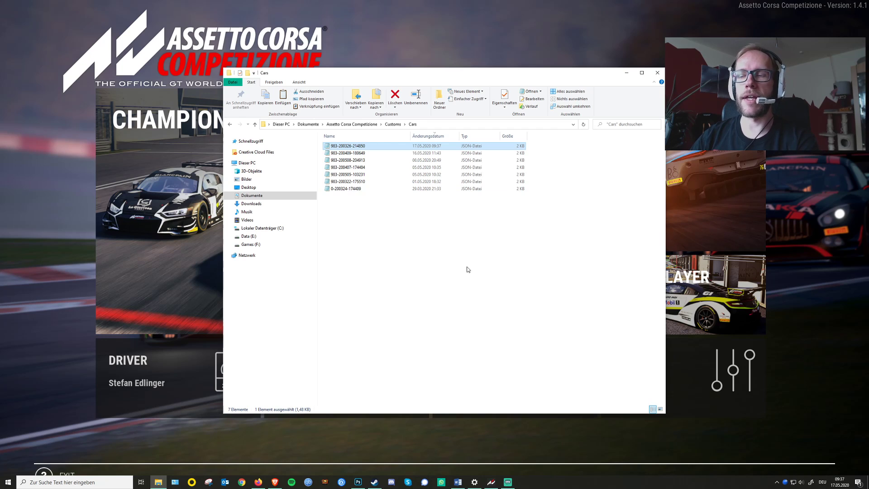
Create a tutorial_bentley folder in Customs\Liveries and open it
{"action": "left_click", "coordinate": [393, 124]}
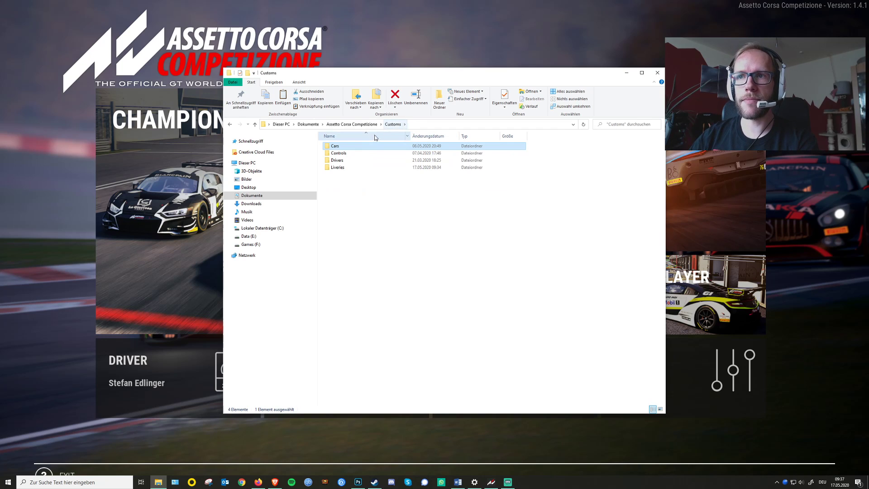
{"action": "double_click", "coordinate": [340, 167]}
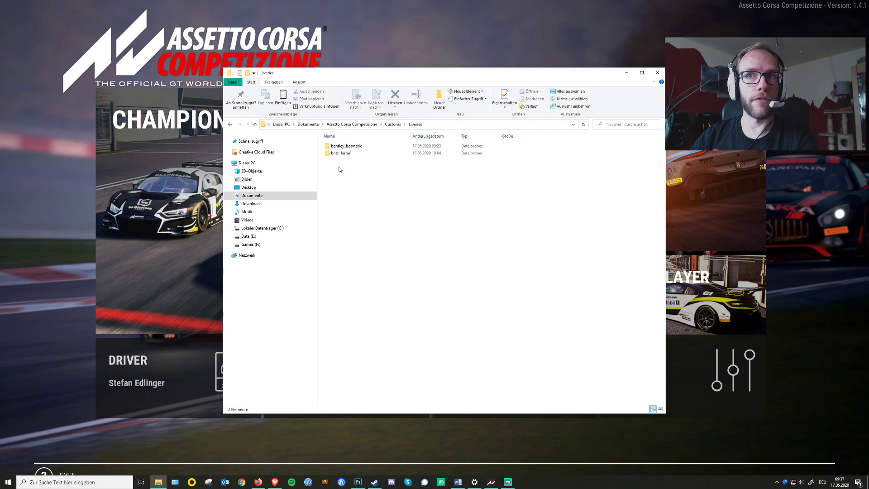
{"action": "right_click", "coordinate": [367, 172]}
{"action": "mouse_move", "coordinate": [317, 252]}
{"action": "left_click", "coordinate": [384, 254]}
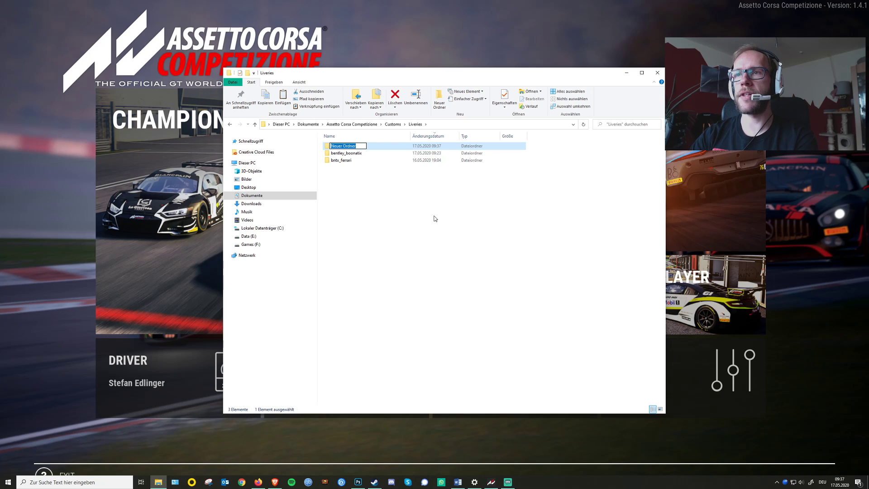
{"action": "type", "text": "tutorial_bentley"}
{"action": "key", "text": "Return"}
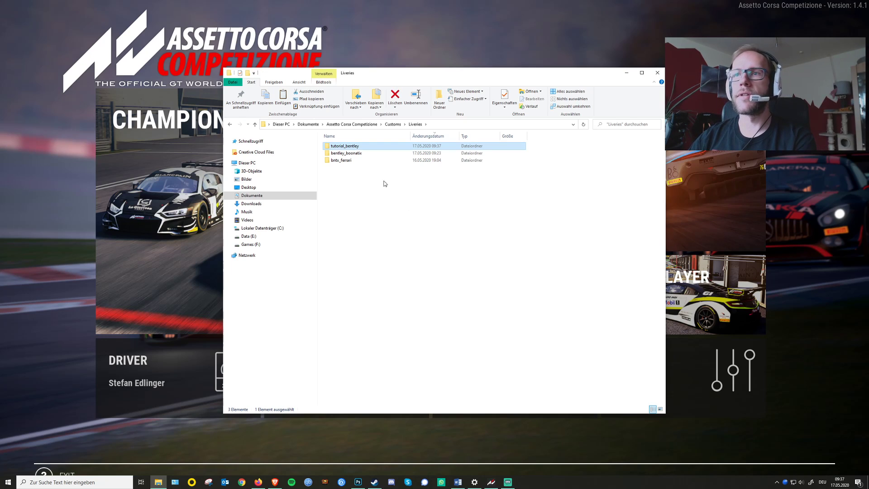
{"action": "double_click", "coordinate": [370, 146]}
{"action": "right_click", "coordinate": [379, 176]}
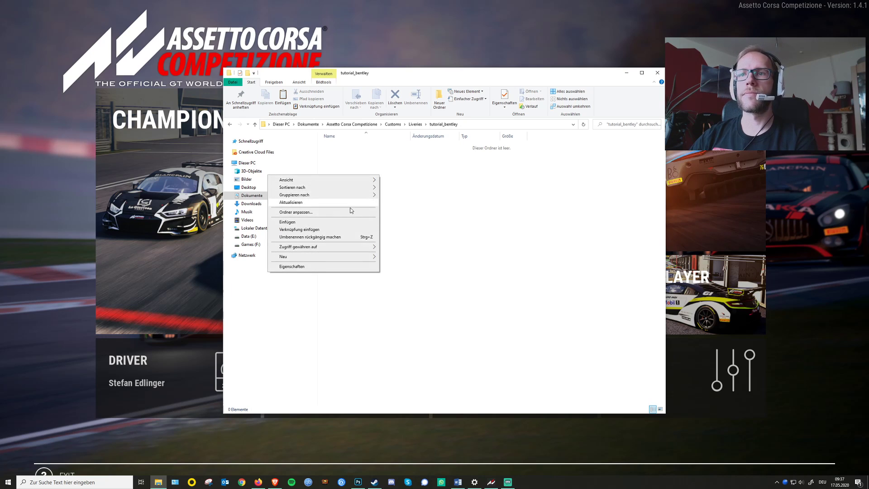
Paste the copied car file into the tutorial_bentley folder
{"action": "left_click", "coordinate": [345, 222]}
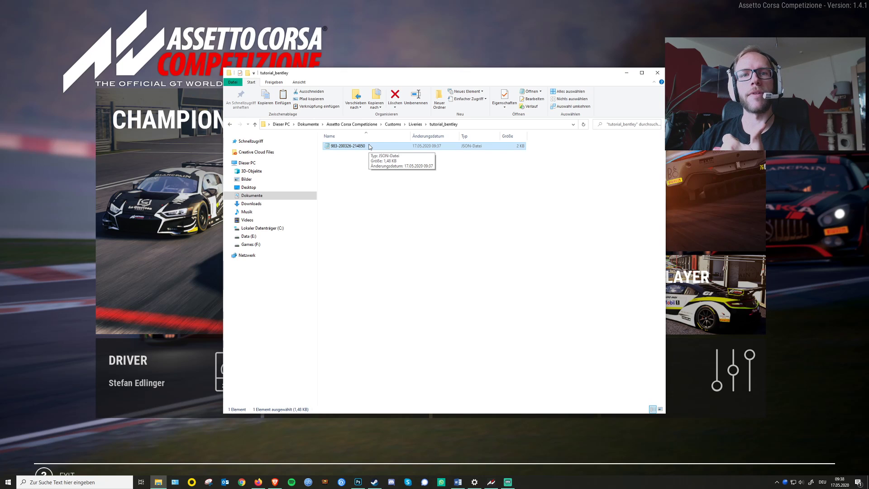
{"action": "left_click", "coordinate": [381, 175]}
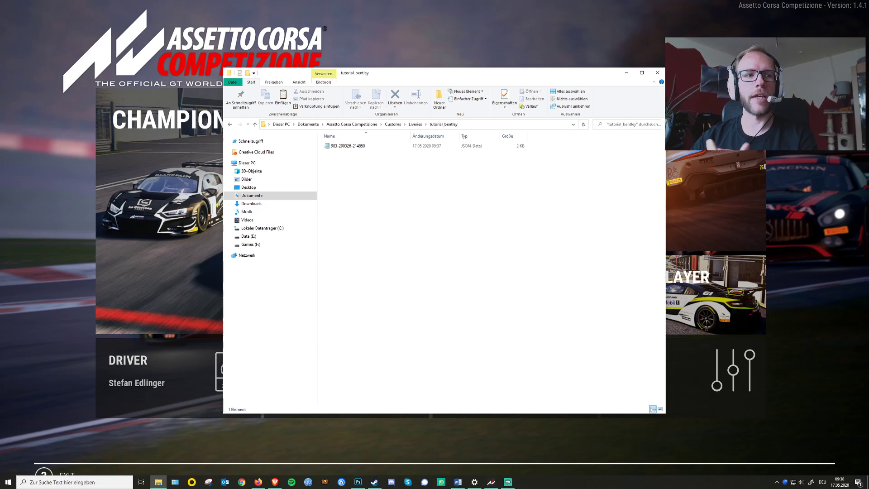
{"action": "key", "text": "alt+Tab"}
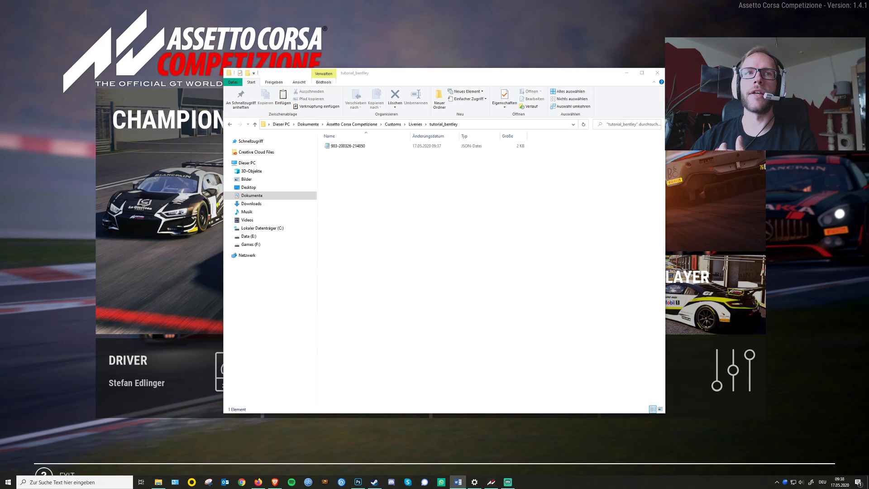
{"action": "left_click", "coordinate": [373, 206]}
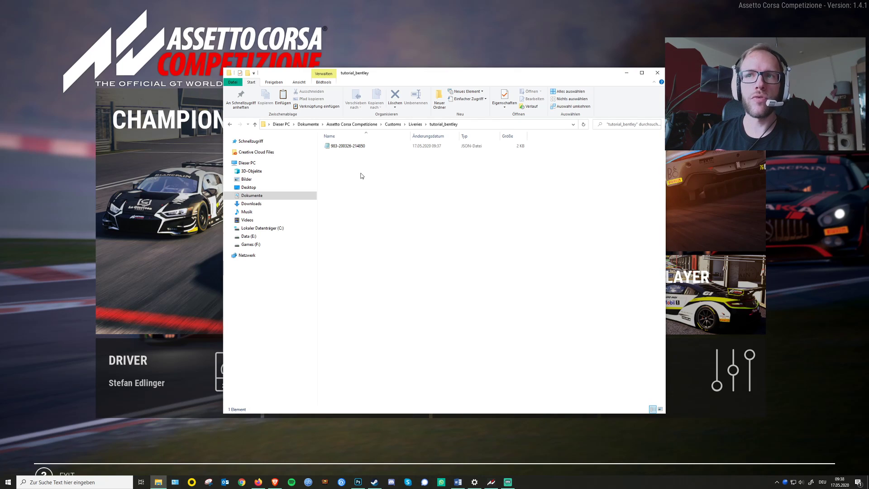
Rename the pasted car JSON file in tutorial_bentley to decals
{"action": "left_click", "coordinate": [360, 147]}
{"action": "right_click", "coordinate": [359, 145]}
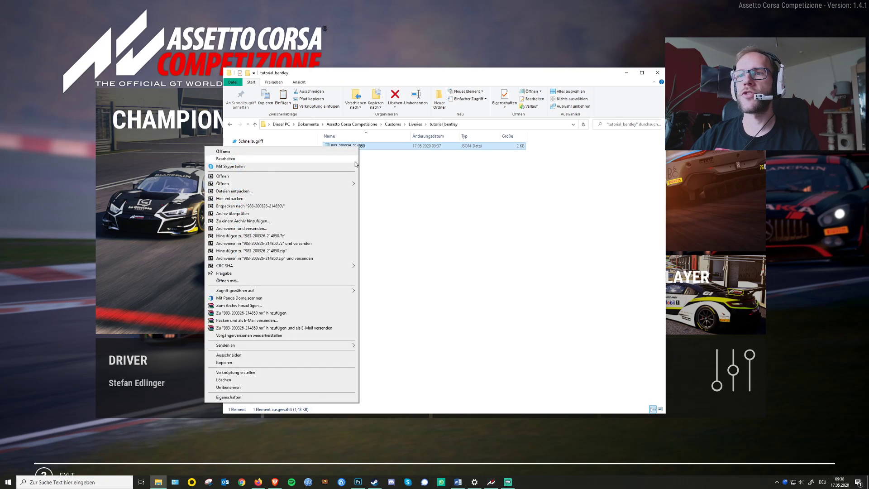
{"action": "left_click", "coordinate": [269, 389]}
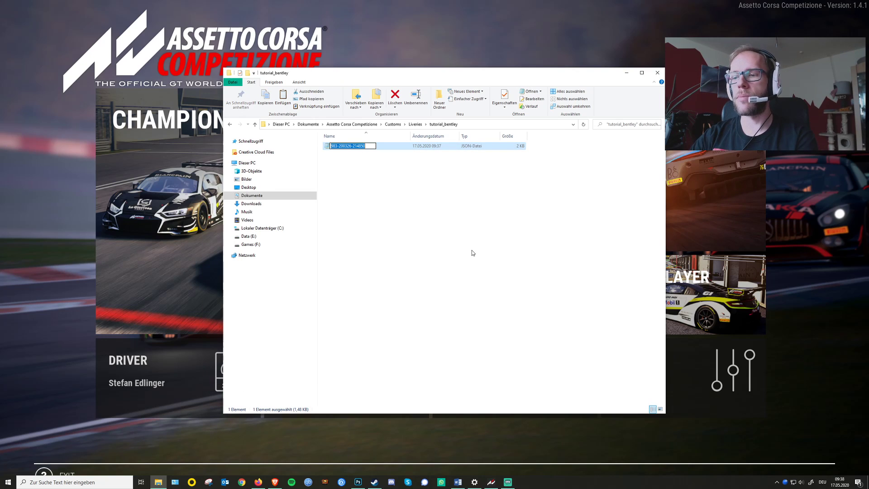
{"action": "type", "text": "decals"}
{"action": "key", "text": "Return"}
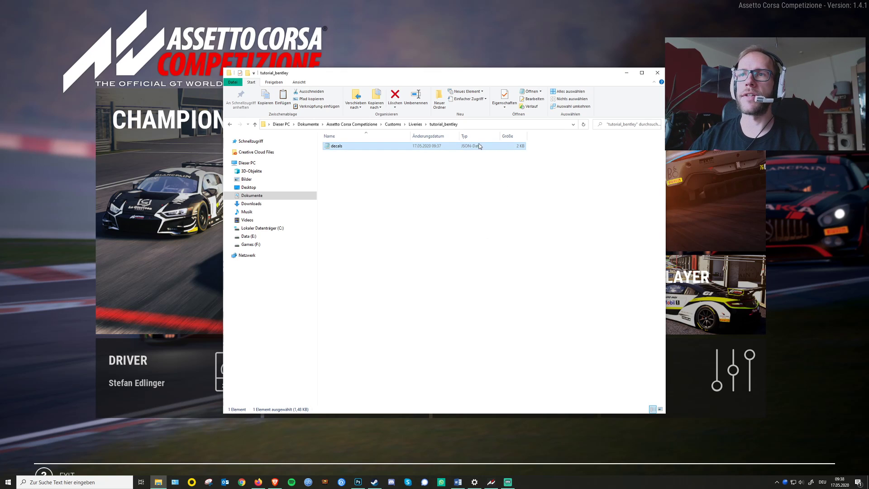
Replace decals' contents with baseRoughness 0, clearCoat 1, clearCoatRoughness 0, metallic 0, and save
{"action": "double_click", "coordinate": [351, 147]}
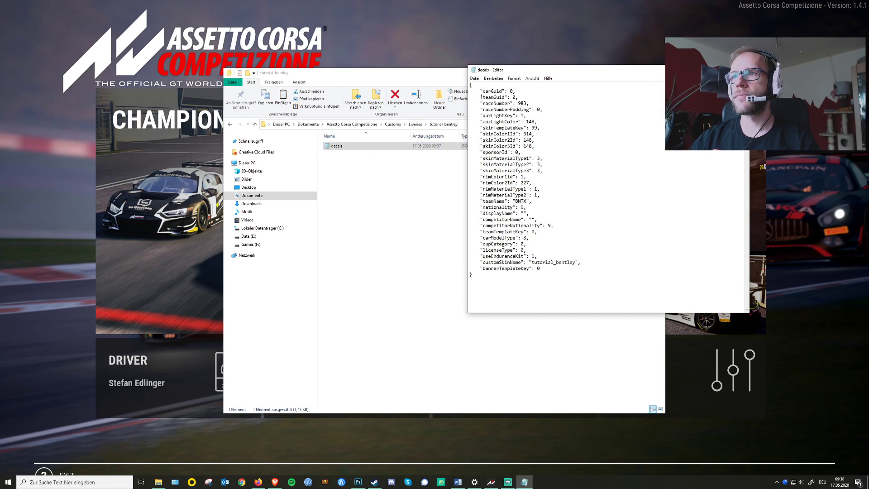
{"action": "left_click_drag", "start_coordinate": [481, 91], "coordinate": [645, 267]}
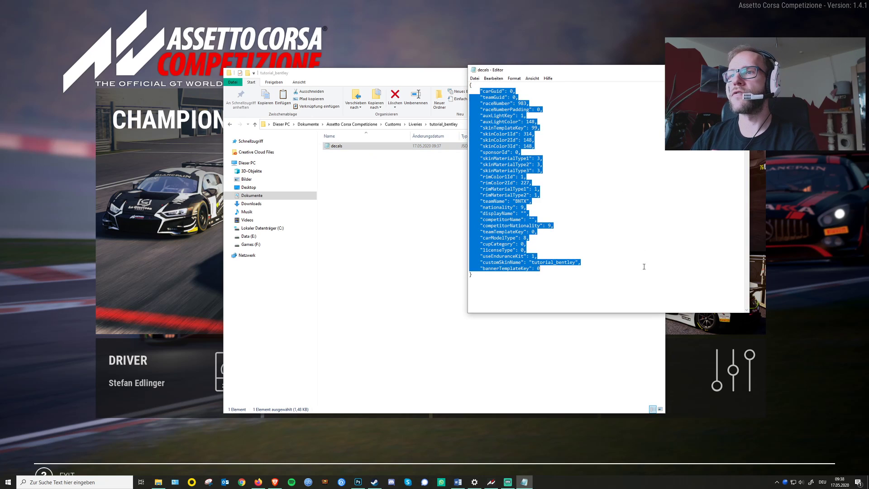
{"action": "key", "text": "Delete"}
{"action": "key", "text": "Tab"}
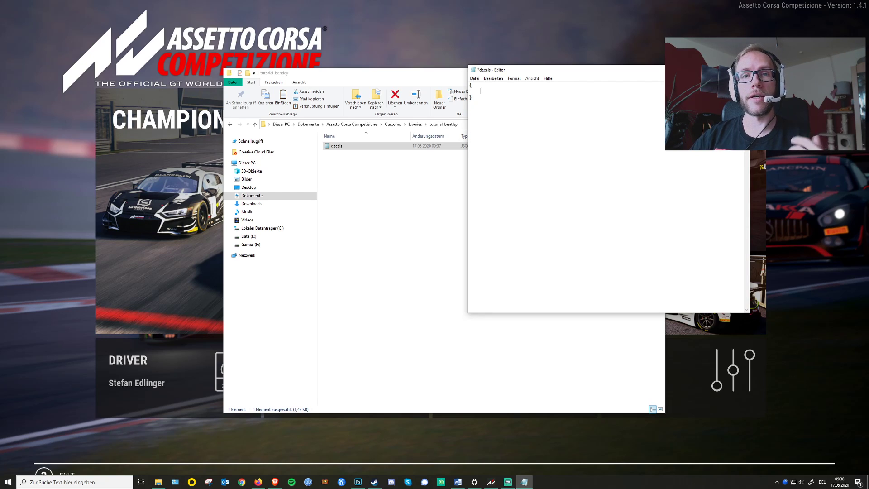
{"action": "key", "text": "alt+Tab"}
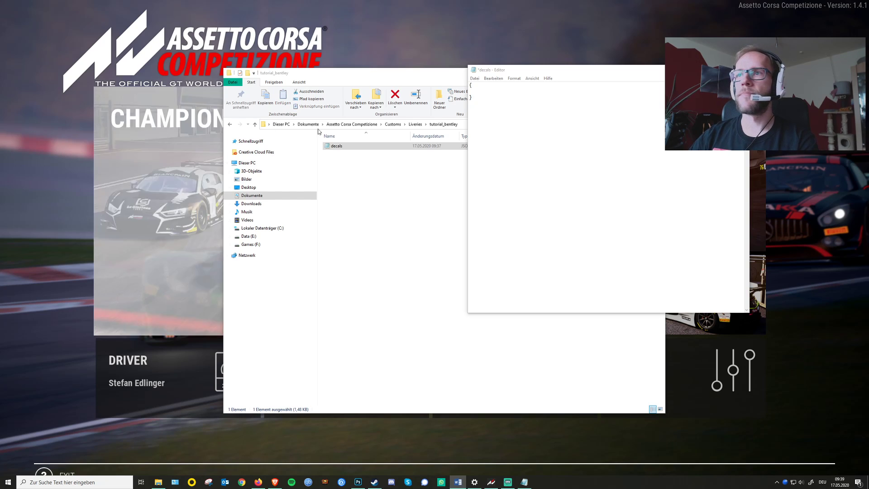
{"action": "left_click", "coordinate": [471, 92]}
{"action": "type", "text": "\"baseRoughness\": 0,     \"clearCoat\": 1,     \"clearCoatRoughness\": 0,     \"metallic\": 0"}
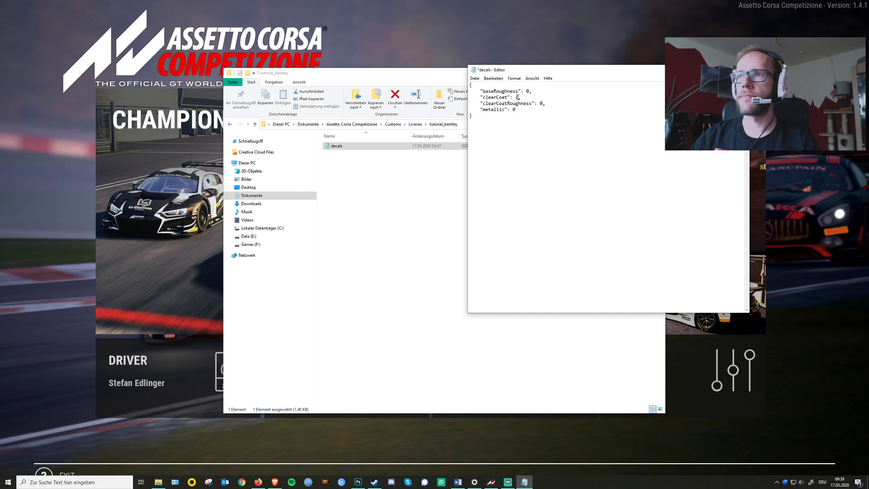
{"action": "key", "text": "ctrl+s"}
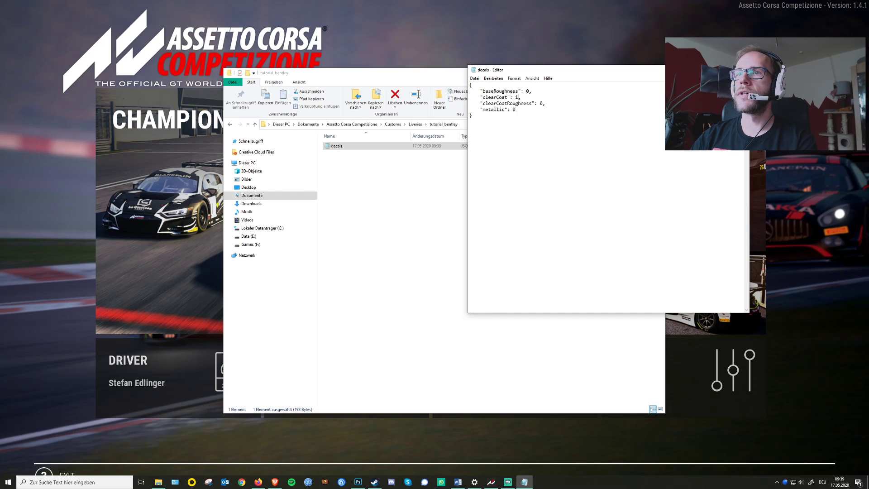
{"action": "key", "text": "alt+F4"}
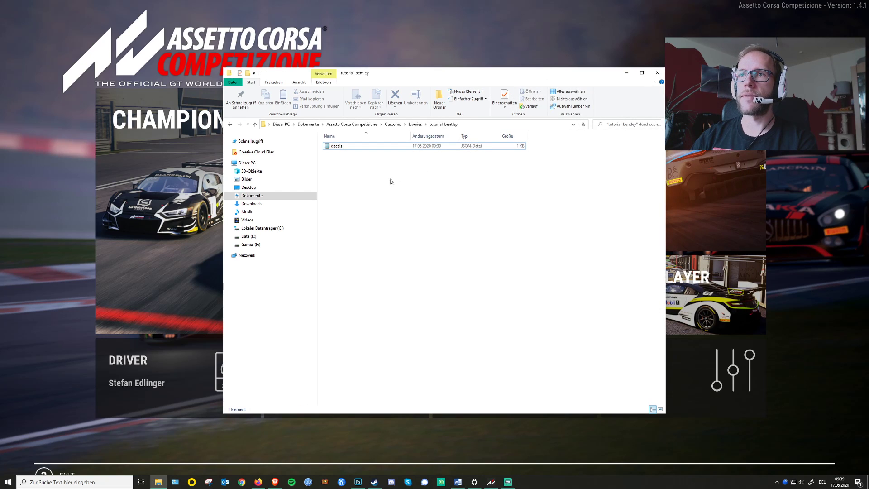
{"action": "right_click", "coordinate": [390, 182]}
Duplicate the decals file and name the copy sponsors
{"action": "left_click", "coordinate": [402, 158]}
{"action": "left_click", "coordinate": [379, 147]}
{"action": "key", "text": "ctrl+c"}
{"action": "key", "text": "ctrl+v"}
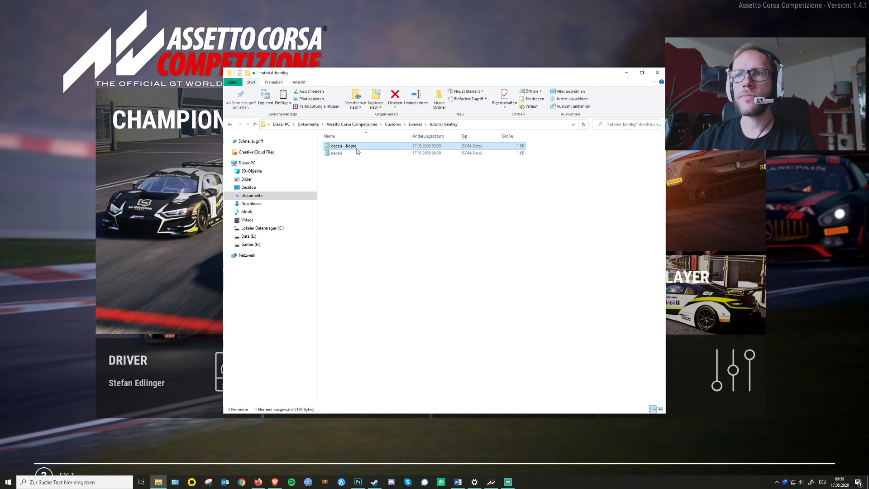
{"action": "right_click", "coordinate": [358, 151]}
{"action": "left_click", "coordinate": [284, 394]}
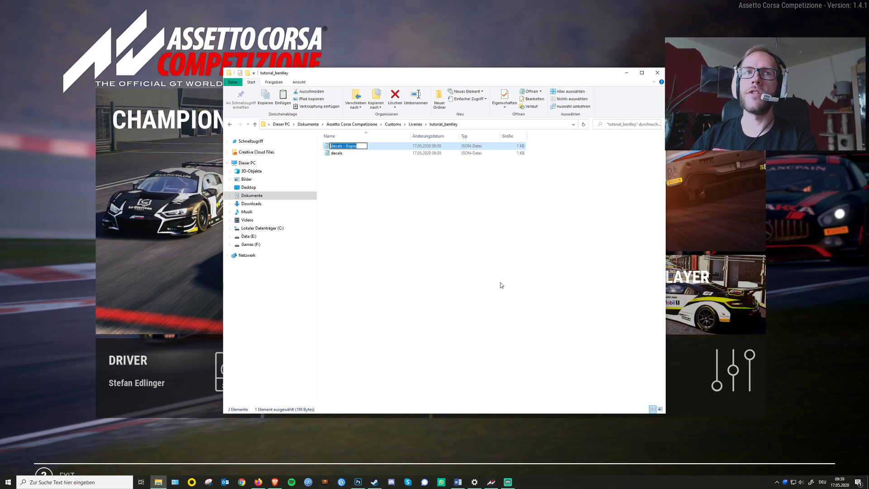
{"action": "type", "text": "sponsors"}
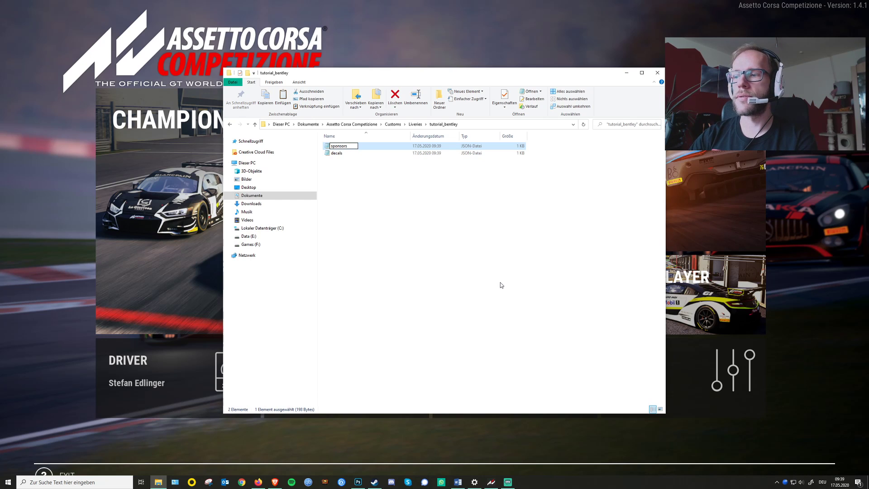
{"action": "key", "text": "Return"}
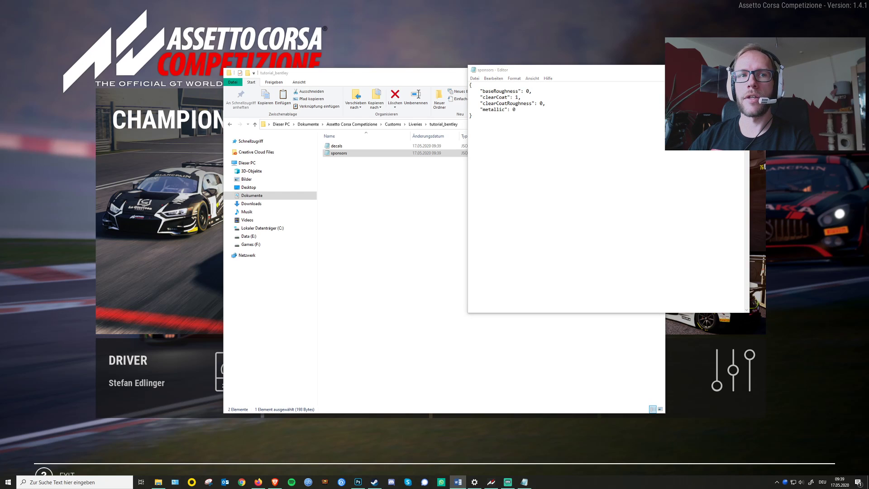
Set metallic to 0.625 in the sponsors file and save it
{"action": "left_click_drag", "start_coordinate": [521, 109], "coordinate": [469, 91]}
{"action": "key", "text": "ctrl+v"}
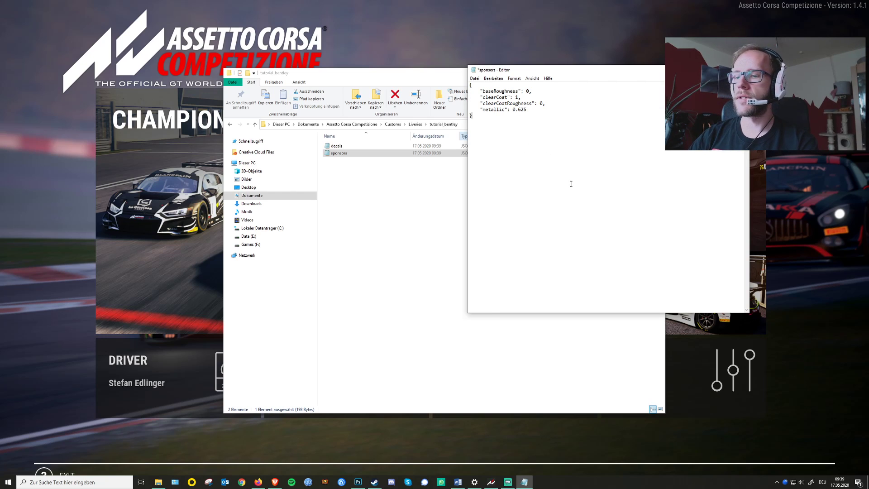
{"action": "key", "text": "ctrl+s"}
{"action": "key", "text": "alt+F4"}
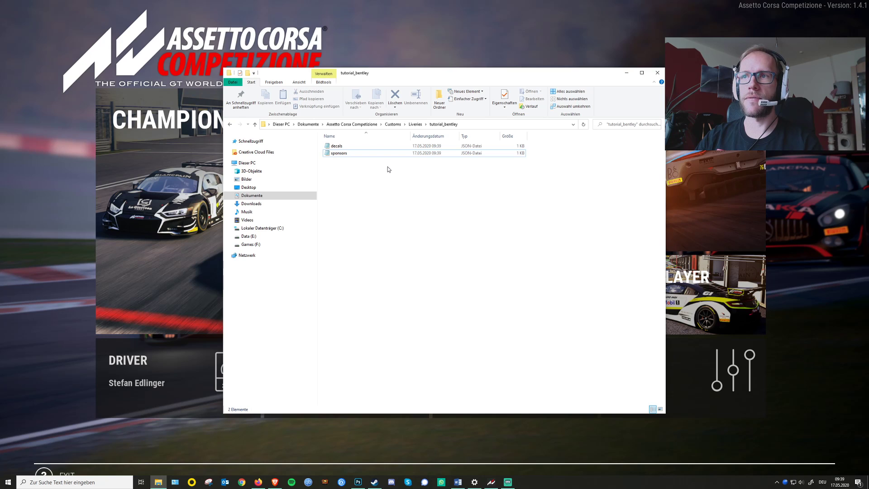
Bring the EXT_Skin.psd livery template forward in Photoshop
{"action": "left_click", "coordinate": [346, 154]}
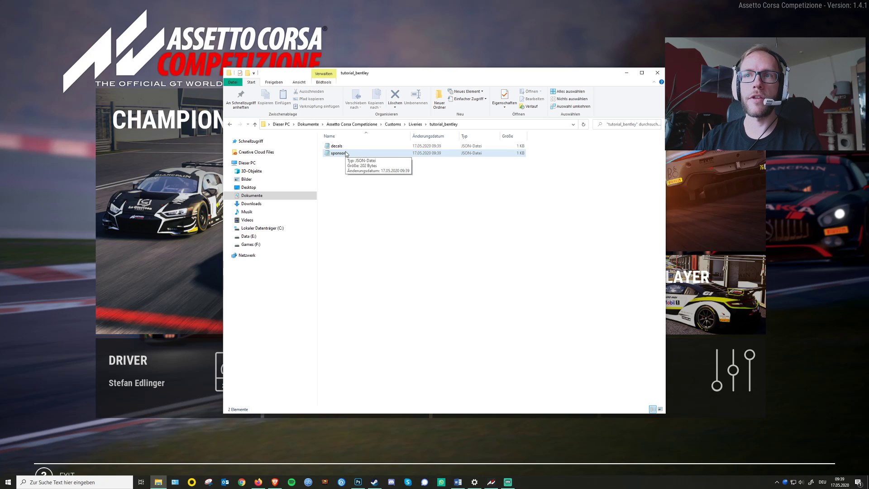
{"action": "left_click", "coordinate": [410, 195]}
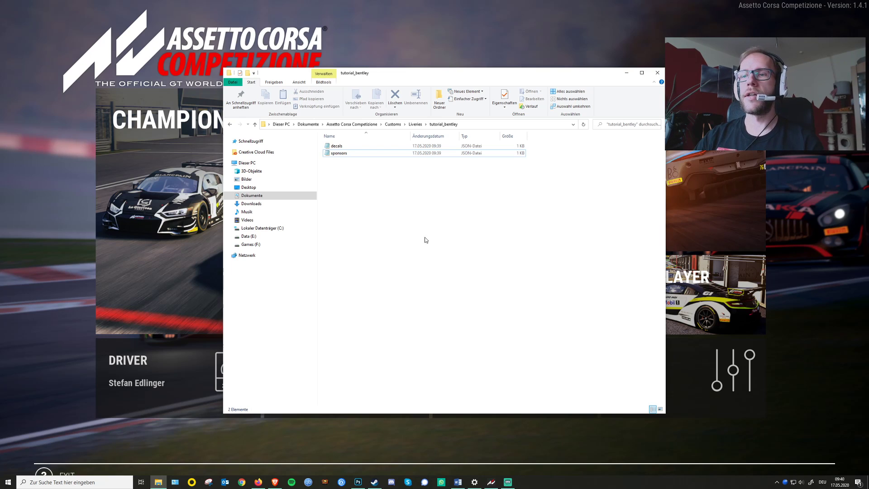
{"action": "mouse_move", "coordinate": [361, 485]}
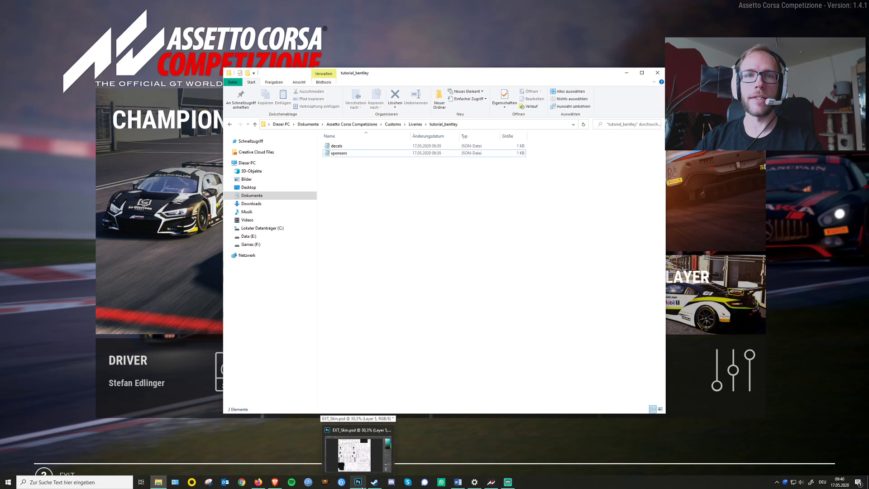
{"action": "left_click", "coordinate": [362, 486]}
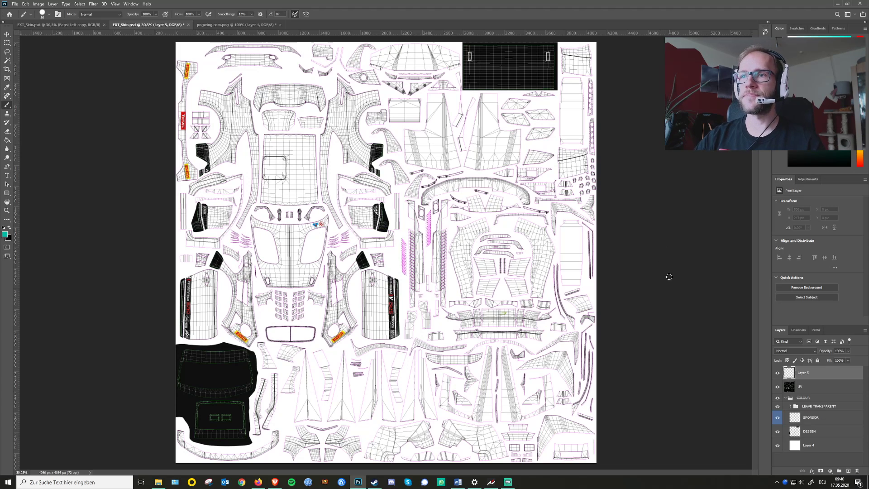
{"action": "left_click", "coordinate": [787, 387]}
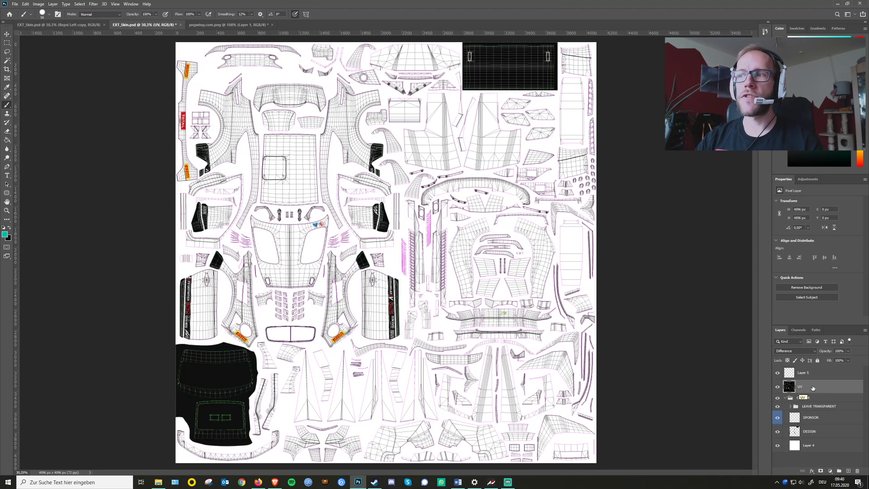
{"action": "left_click", "coordinate": [53, 4]}
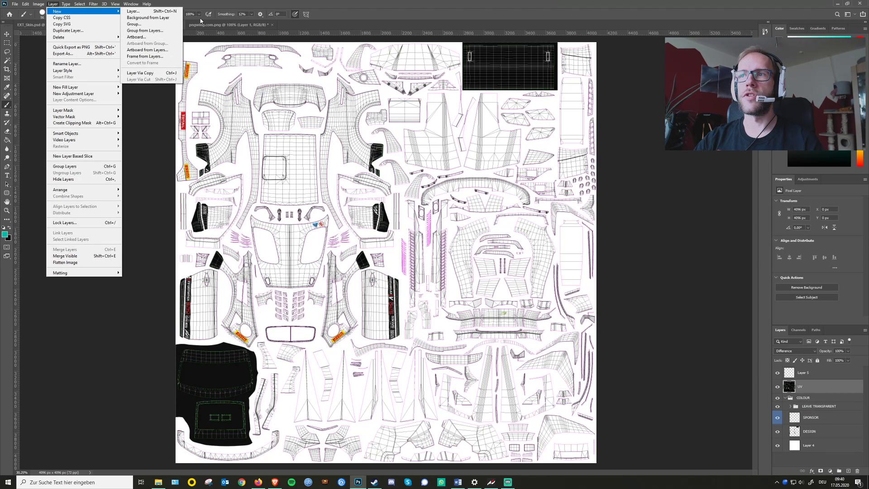
{"action": "left_click", "coordinate": [694, 212]}
{"action": "left_click", "coordinate": [821, 374]}
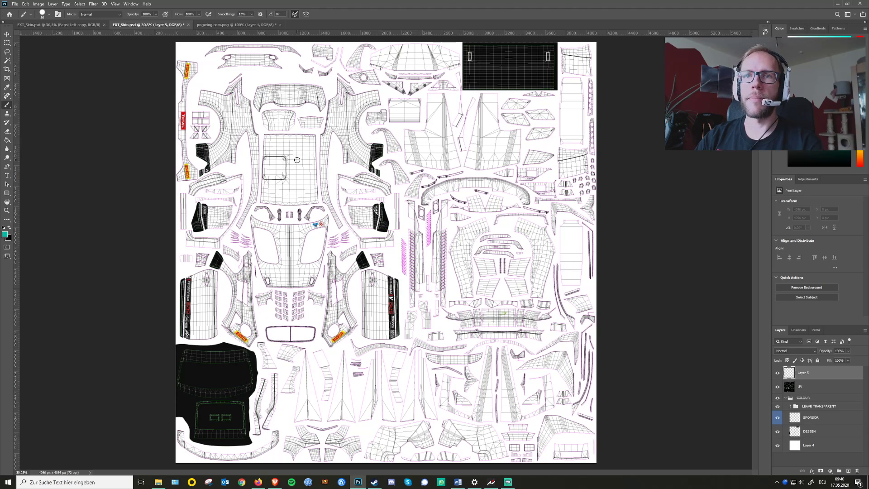
Paint teal test strokes across several panels, including the right side panel, and hide the UV layer
{"action": "mouse_move", "coordinate": [297, 150]}
{"action": "left_mouse_down"}
{"action": "mouse_move", "coordinate": [300, 180]}
{"action": "mouse_move", "coordinate": [276, 191]}
{"action": "mouse_move", "coordinate": [297, 179]}
{"action": "left_mouse_up"}
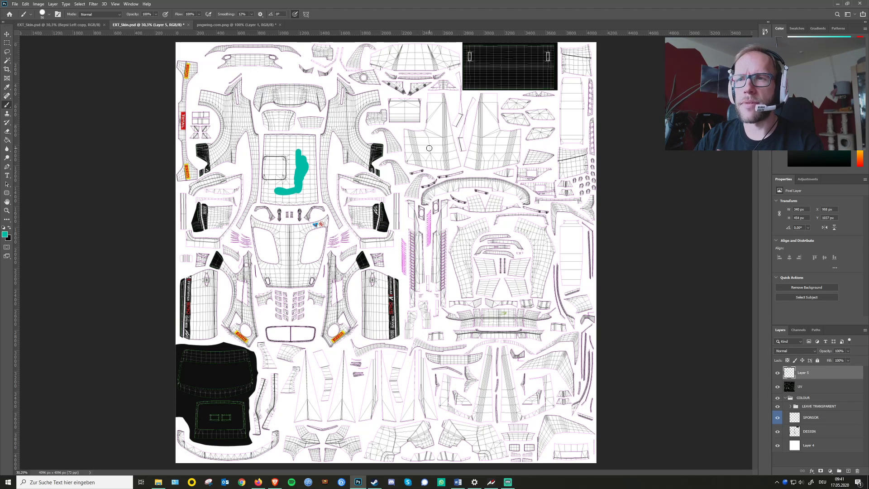
{"action": "mouse_move", "coordinate": [425, 148]}
{"action": "left_mouse_down"}
{"action": "mouse_move", "coordinate": [436, 122]}
{"action": "mouse_move", "coordinate": [440, 146]}
{"action": "mouse_move", "coordinate": [430, 152]}
{"action": "left_mouse_up"}
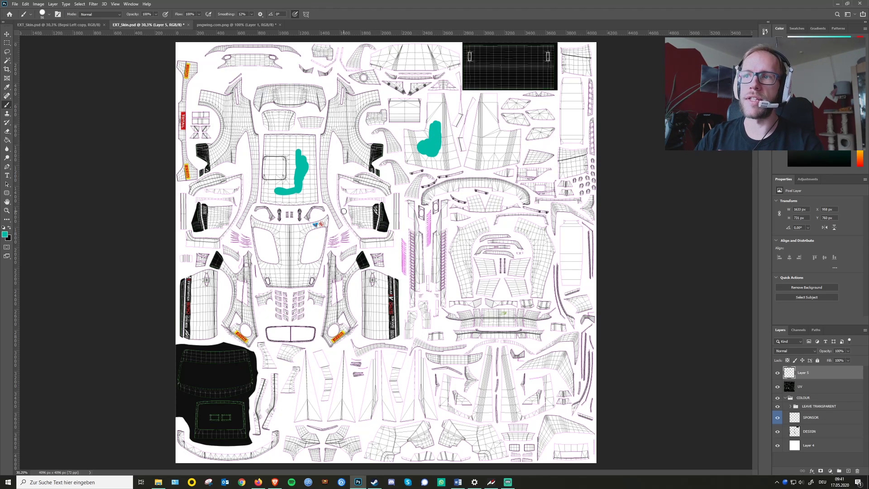
{"action": "mouse_move", "coordinate": [468, 230]}
{"action": "left_mouse_down"}
{"action": "mouse_move", "coordinate": [466, 280]}
{"action": "mouse_move", "coordinate": [462, 233]}
{"action": "mouse_move", "coordinate": [481, 229]}
{"action": "left_mouse_up"}
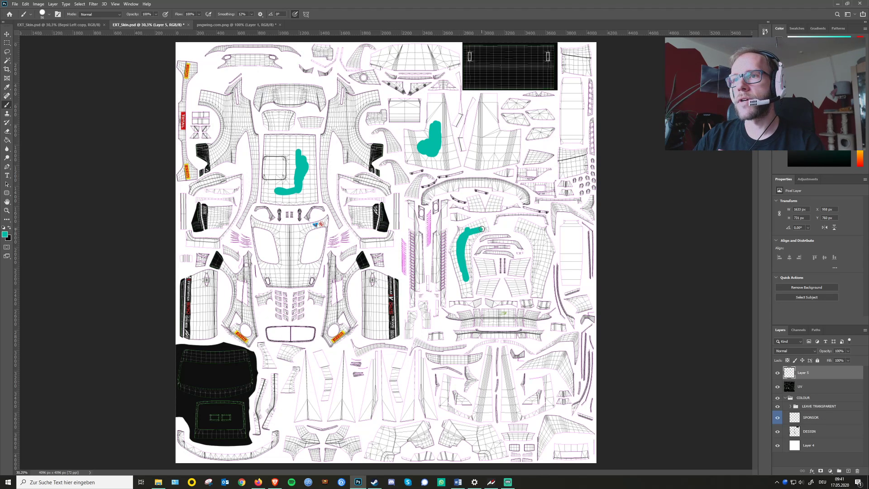
{"action": "mouse_move", "coordinate": [534, 229]}
{"action": "left_mouse_down"}
{"action": "mouse_move", "coordinate": [548, 262]}
{"action": "mouse_move", "coordinate": [538, 233]}
{"action": "left_mouse_up"}
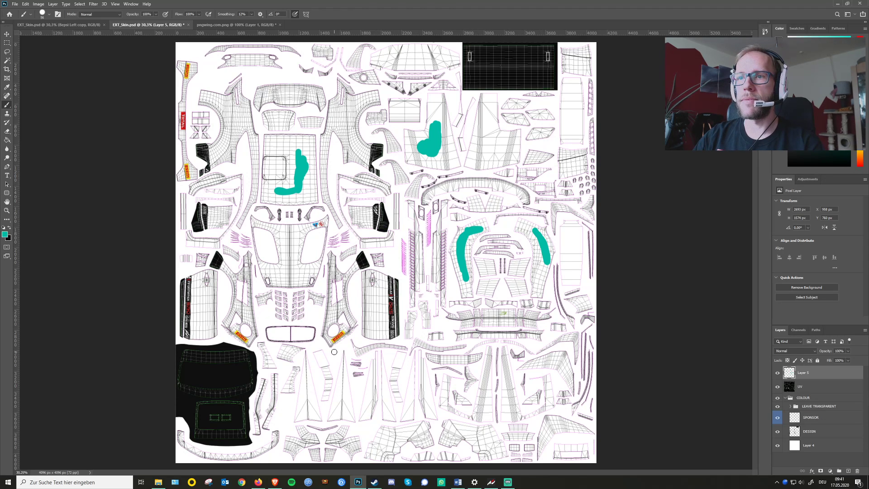
{"action": "left_click_drag", "start_coordinate": [376, 303], "coordinate": [377, 315]}
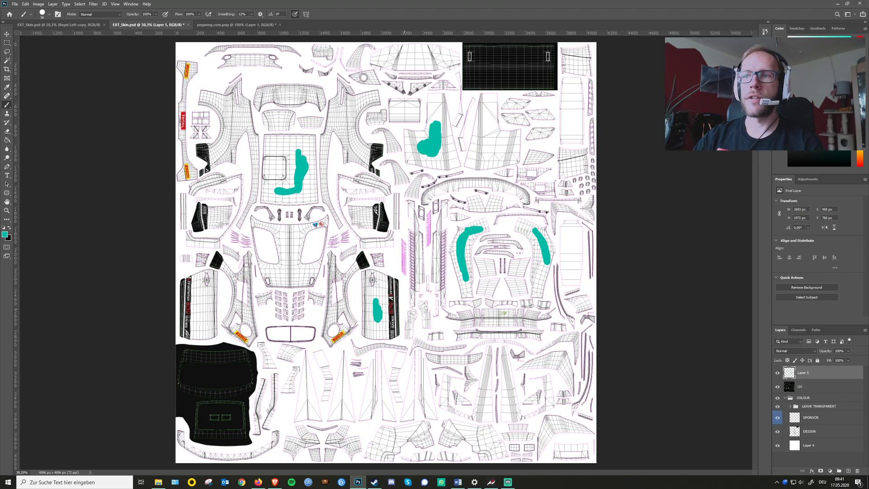
{"action": "left_click", "coordinate": [778, 387]}
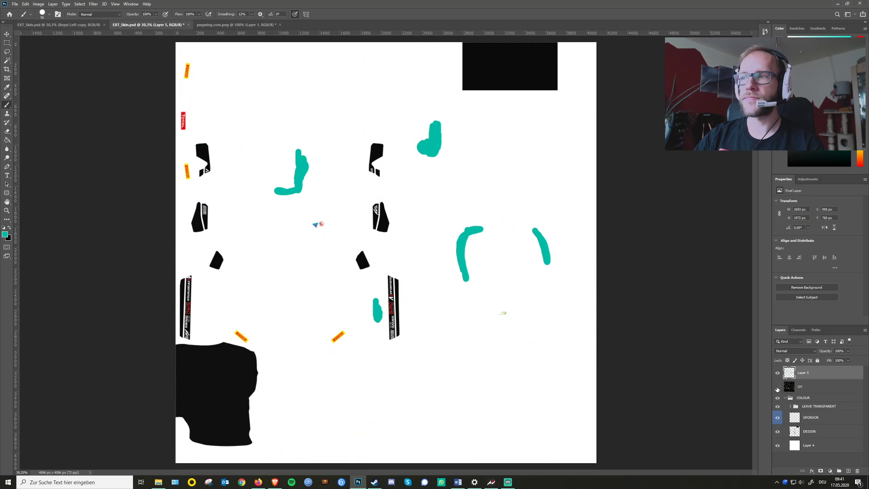
Hide the white background Layer 4 and start a Save As in PNG format
{"action": "left_click", "coordinate": [777, 447]}
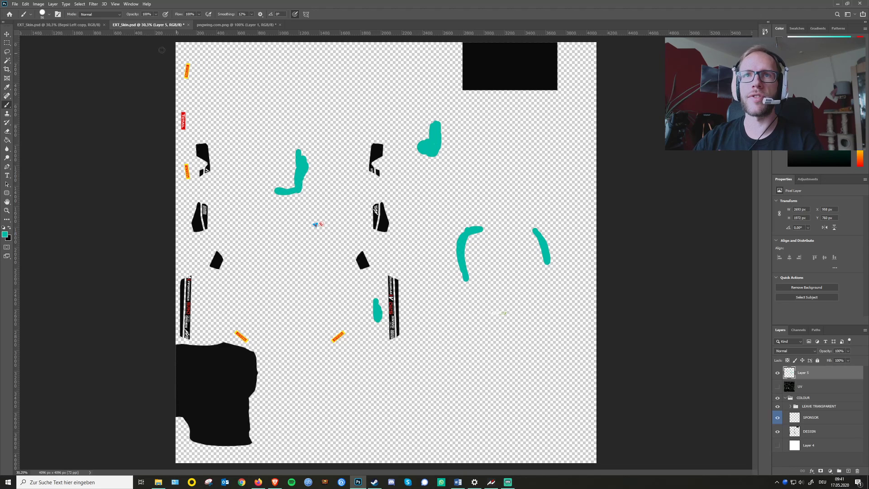
{"action": "left_click", "coordinate": [25, 4]}
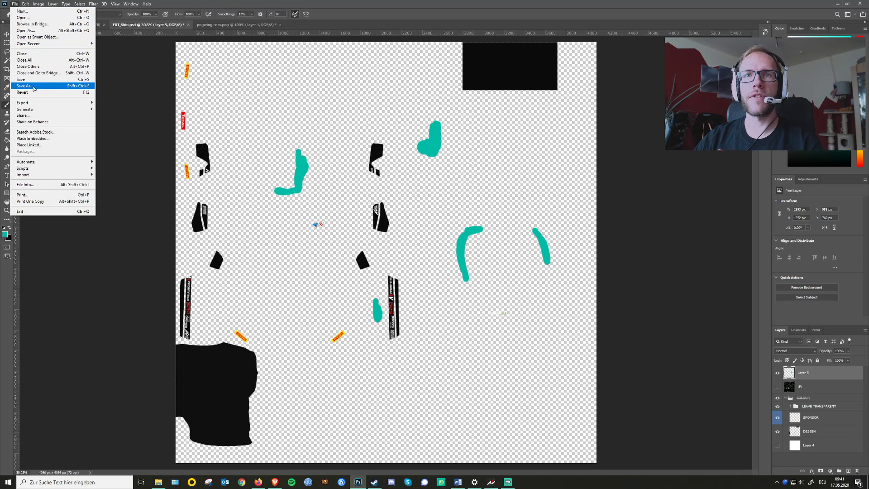
{"action": "left_click", "coordinate": [82, 85]}
{"action": "left_click", "coordinate": [352, 297]}
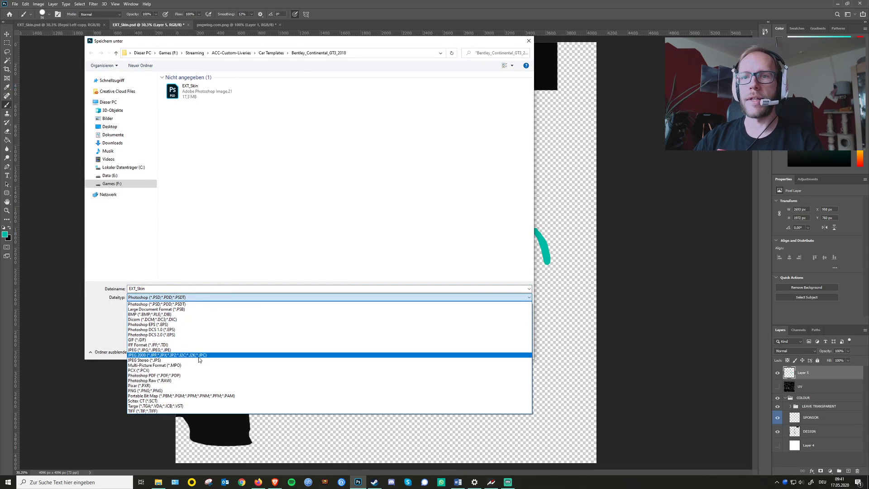
{"action": "left_click", "coordinate": [171, 391]}
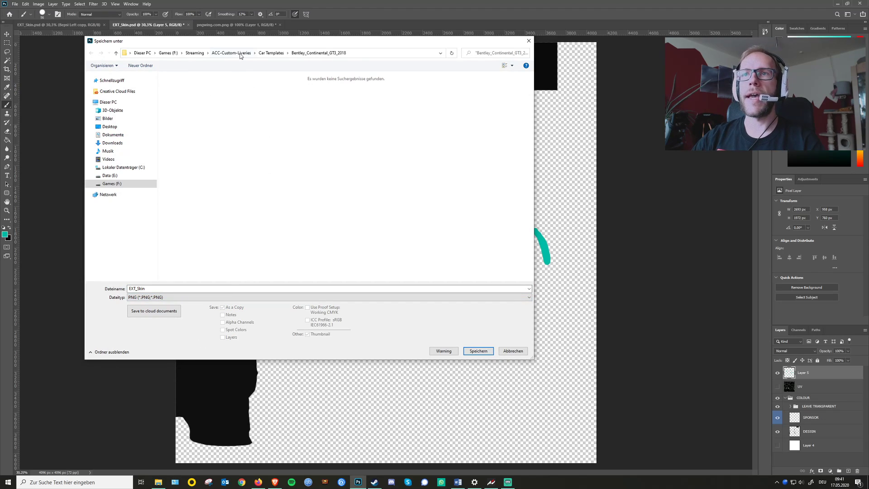
Browse to Documents\Assetto Corsa Competizione\Customs\Liveries\tutorial_bentley
{"action": "left_click", "coordinate": [113, 135]}
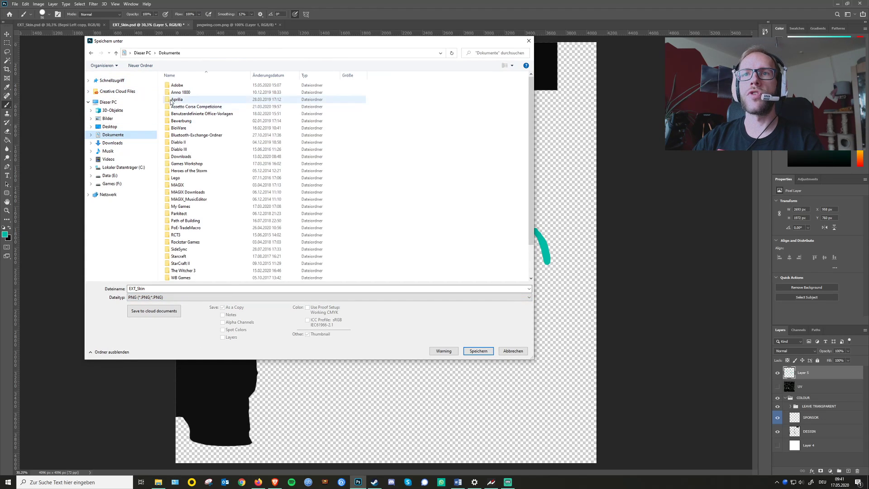
{"action": "double_click", "coordinate": [187, 108]}
{"action": "double_click", "coordinate": [186, 92]}
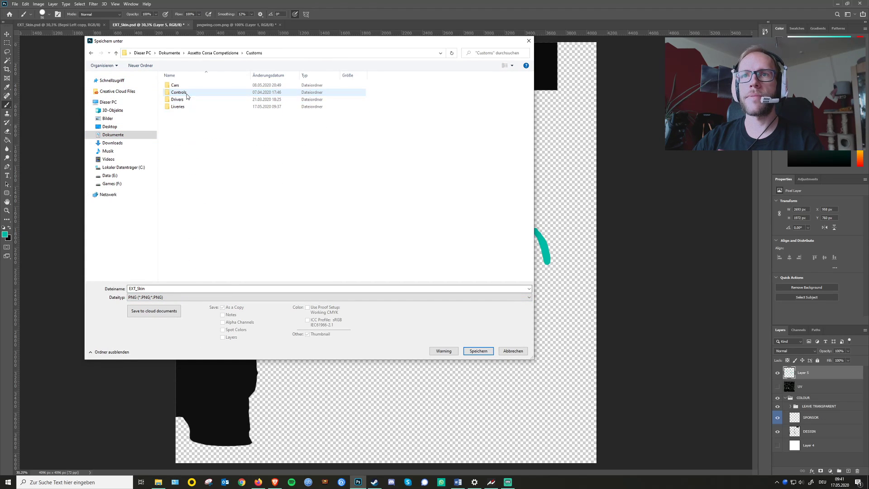
{"action": "double_click", "coordinate": [184, 107]}
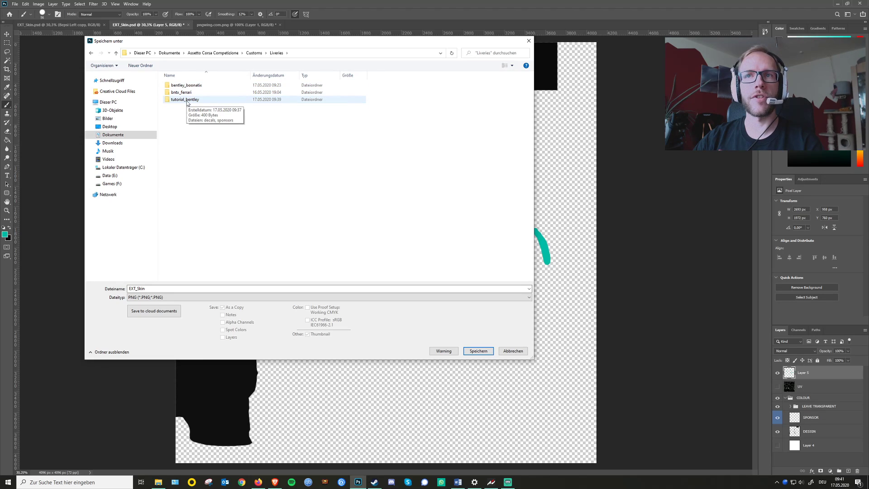
{"action": "left_click", "coordinate": [268, 75]}
{"action": "left_click", "coordinate": [210, 86]}
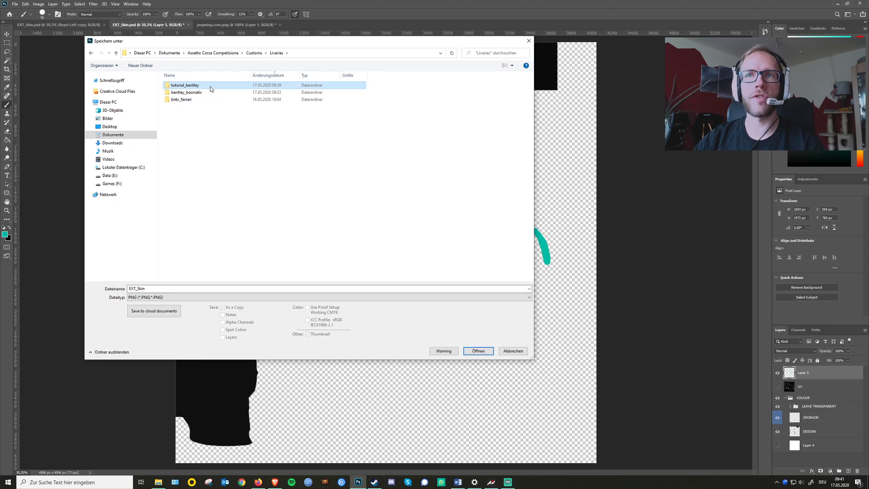
{"action": "double_click", "coordinate": [211, 86]}
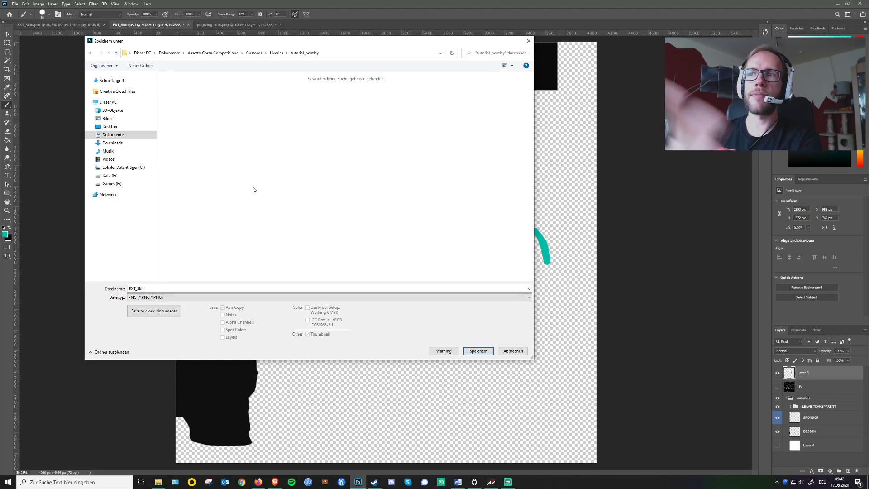
Save the skin as decals.png, confirm the PNG options, and minimise Photoshop
{"action": "left_click", "coordinate": [182, 283]}
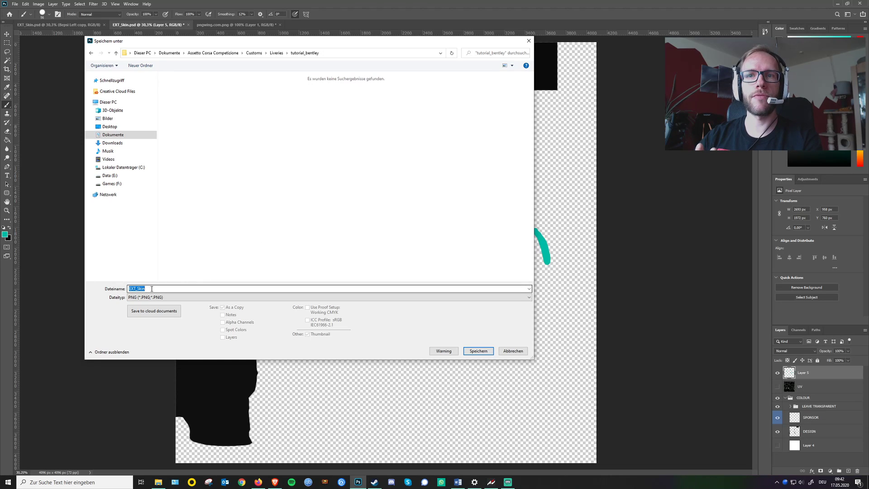
{"action": "type", "text": "decals.pn"}
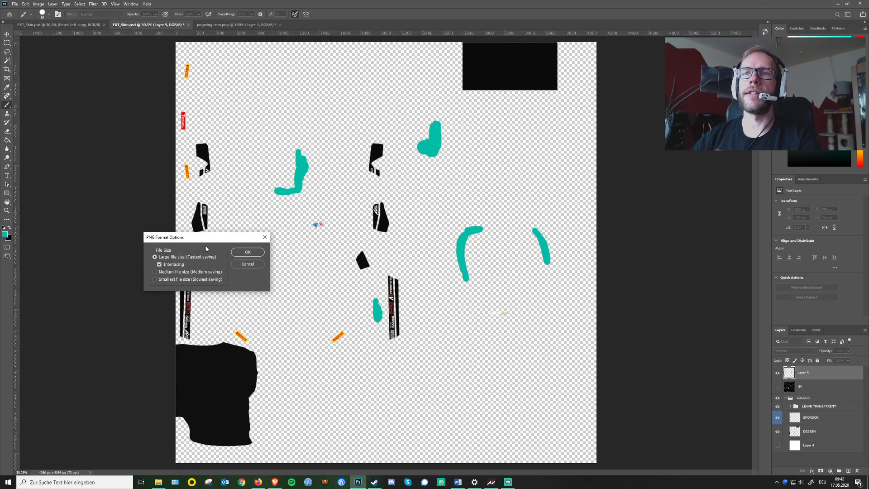
{"action": "left_click", "coordinate": [245, 253]}
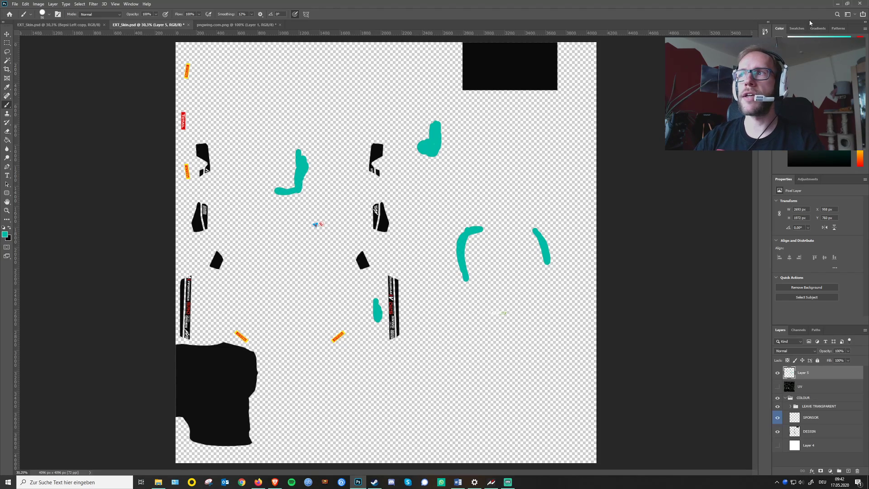
{"action": "left_click", "coordinate": [838, 4]}
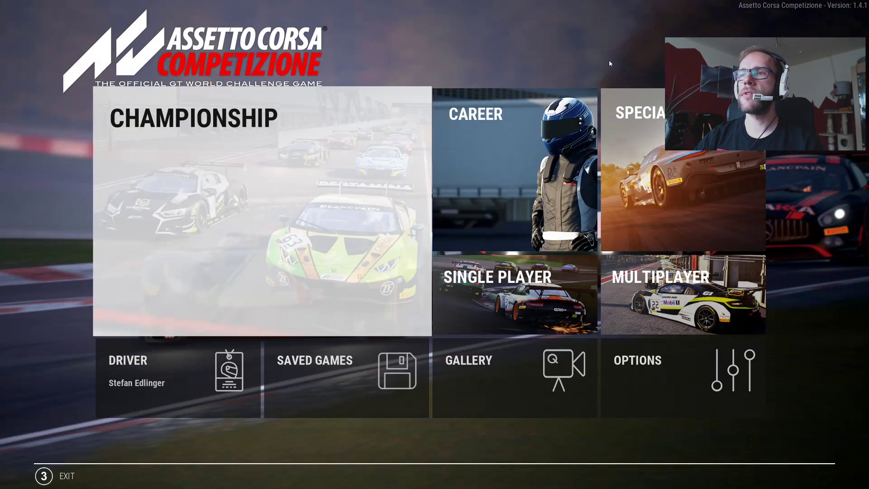
Open Single Player car selection to see Bentley 983 with teal strokes on sides and roof
{"action": "left_click", "coordinate": [530, 277]}
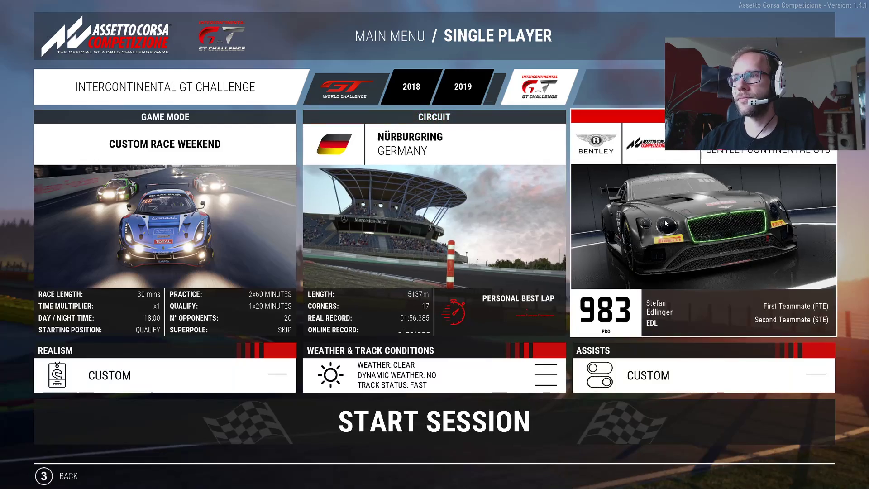
{"action": "left_click", "coordinate": [664, 219]}
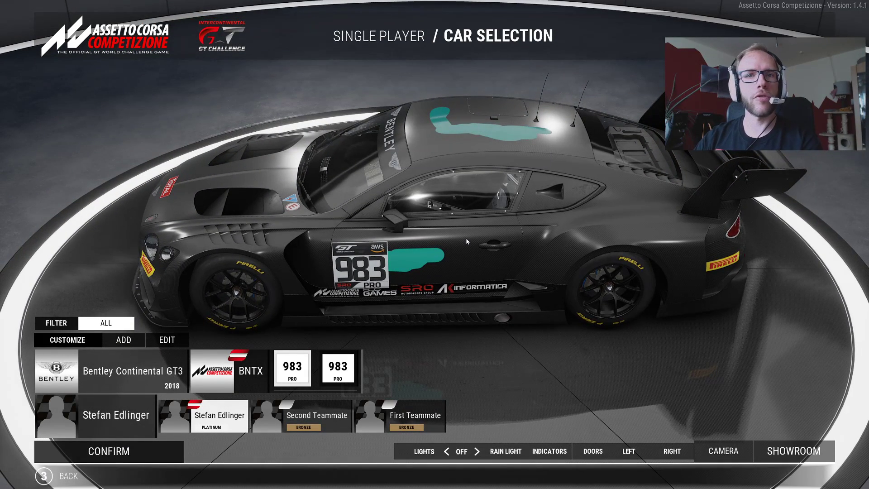
{"action": "key", "text": "alt+Tab"}
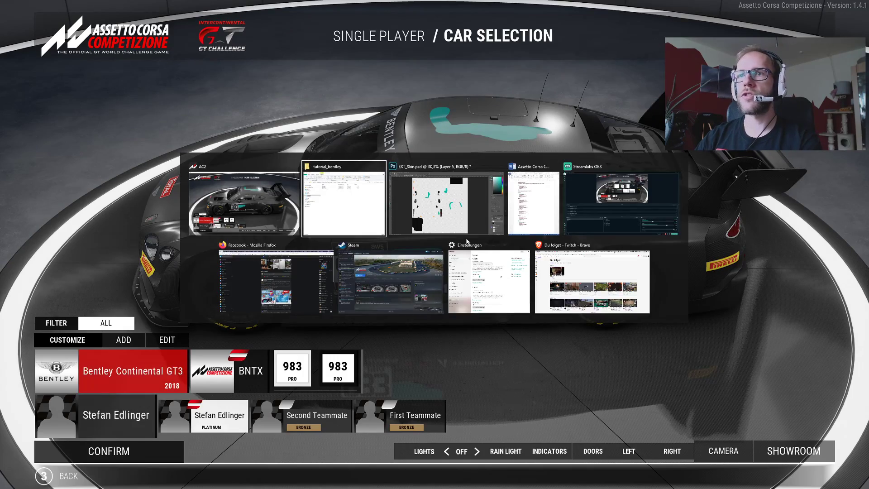
Back in Photoshop, re-show the UV wireframe and white background layers and paint teal on the rear-wing piece
{"action": "left_click", "coordinate": [466, 229]}
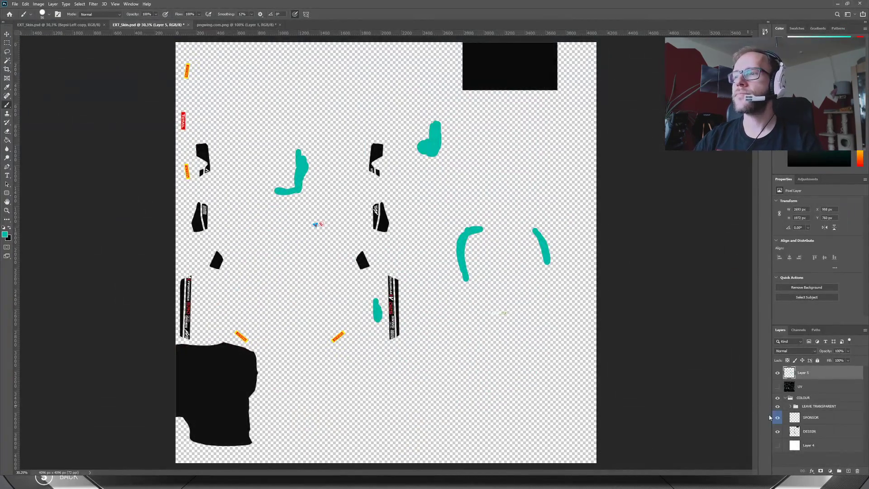
{"action": "left_click", "coordinate": [778, 387]}
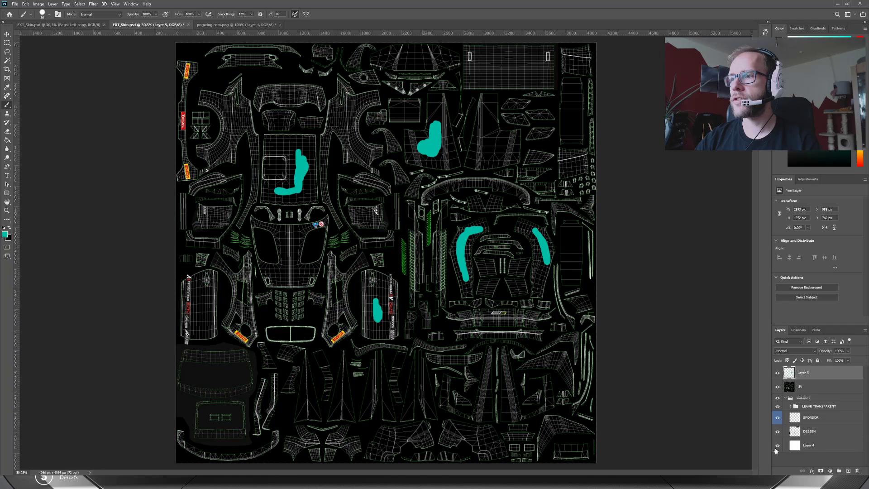
{"action": "left_click", "coordinate": [777, 446]}
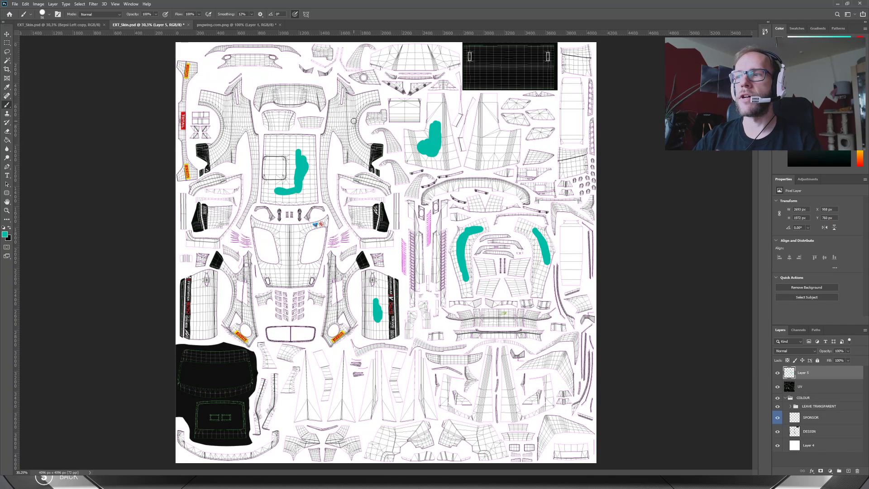
{"action": "left_click_drag", "start_coordinate": [284, 97], "coordinate": [287, 96]}
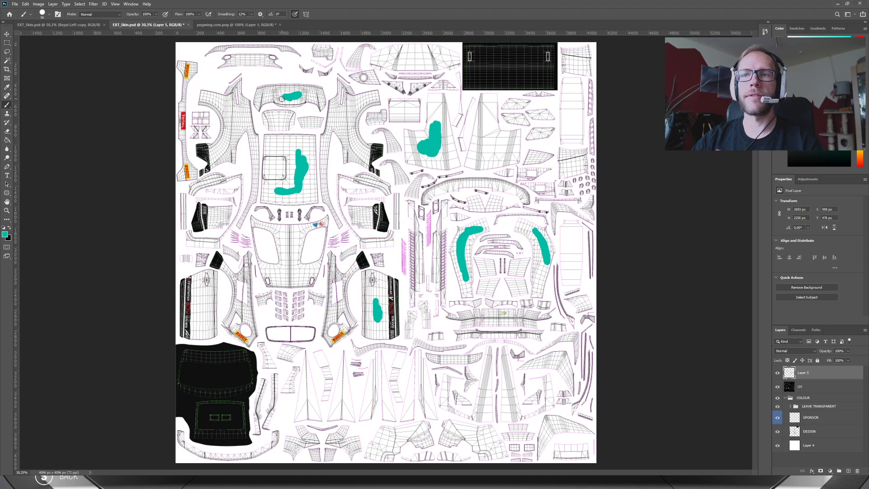
{"action": "left_click_drag", "start_coordinate": [218, 215], "coordinate": [216, 218]}
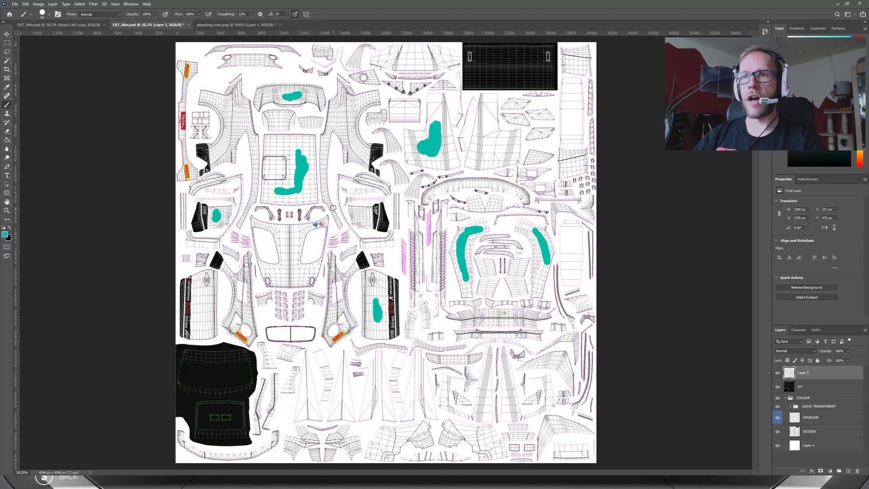
Zoom in and add teal strokes across the roof piece and the right-hand piece
{"action": "scroll", "coordinate": [301, 164], "scroll_direction": "up", "scroll_amount": 5}
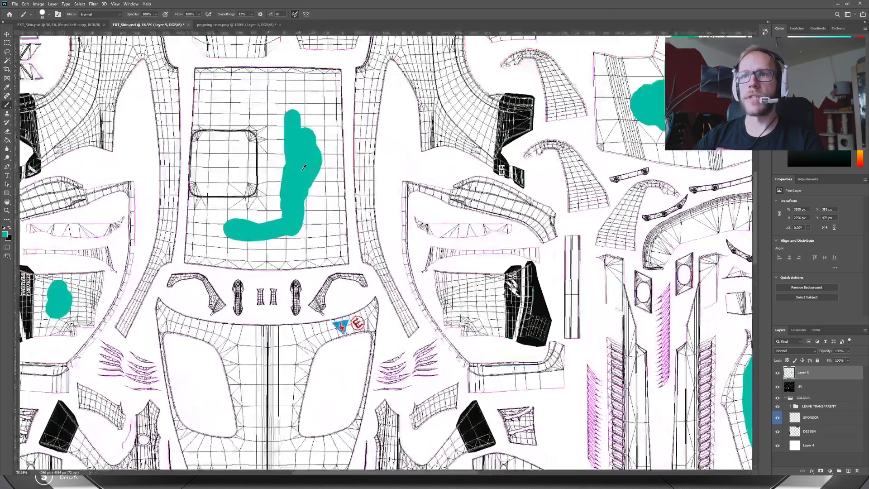
{"action": "scroll", "coordinate": [304, 167], "scroll_direction": "up", "scroll_amount": 2}
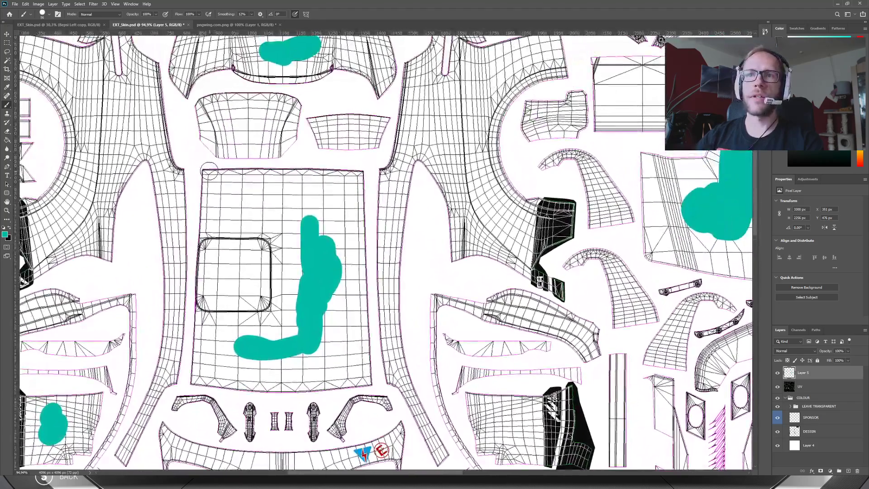
{"action": "mouse_move", "coordinate": [207, 171]}
{"action": "left_mouse_down"}
{"action": "mouse_move", "coordinate": [360, 173]}
{"action": "mouse_move", "coordinate": [365, 283]}
{"action": "left_mouse_up"}
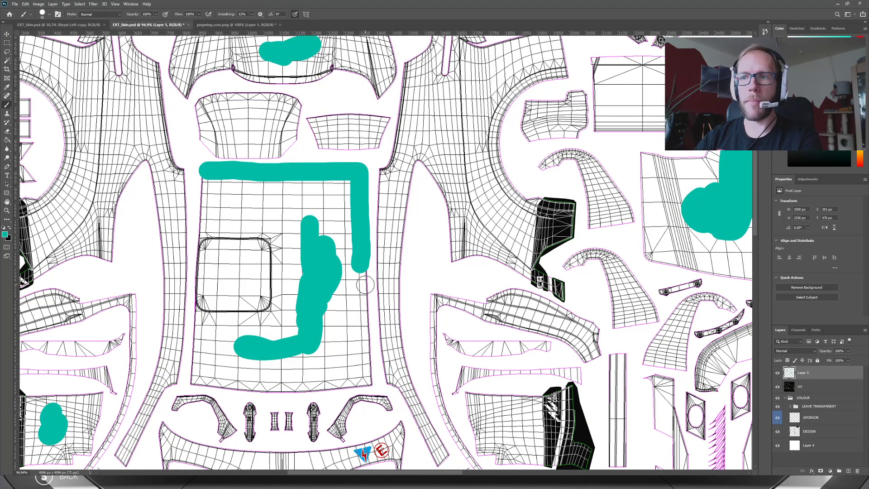
{"action": "mouse_move", "coordinate": [365, 248]}
{"action": "left_mouse_down"}
{"action": "mouse_move", "coordinate": [387, 129]}
{"action": "mouse_move", "coordinate": [322, 136]}
{"action": "mouse_move", "coordinate": [356, 197]}
{"action": "mouse_move", "coordinate": [368, 201]}
{"action": "left_mouse_up"}
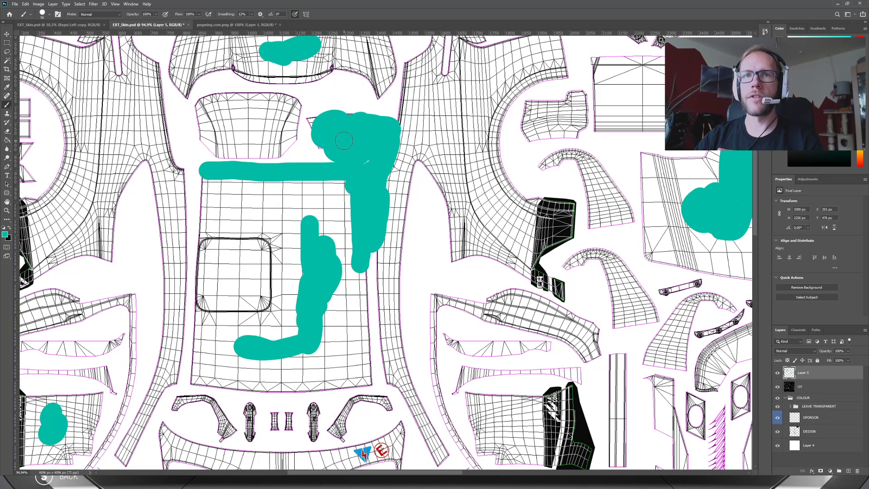
Undo the oversized teal stroke, then zoom out and pan to show more of the UV layout
{"action": "key", "text": "ctrl+z"}
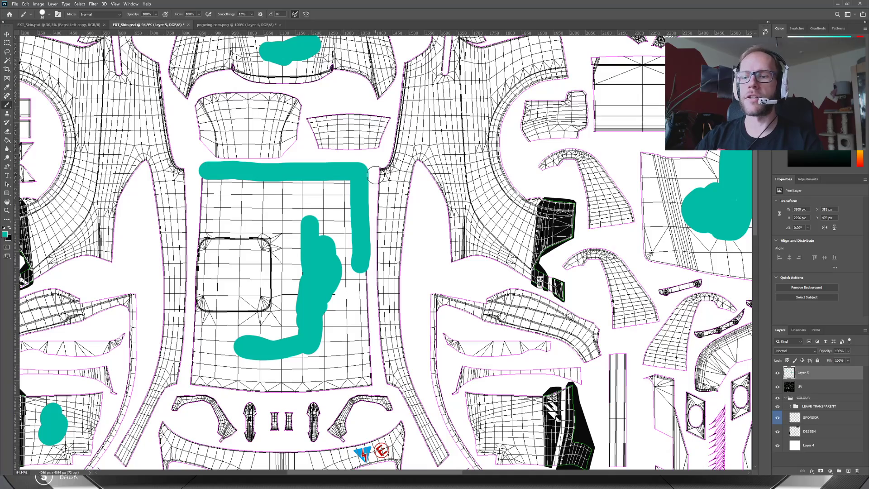
{"action": "scroll", "coordinate": [409, 241], "scroll_direction": "down", "scroll_amount": 5}
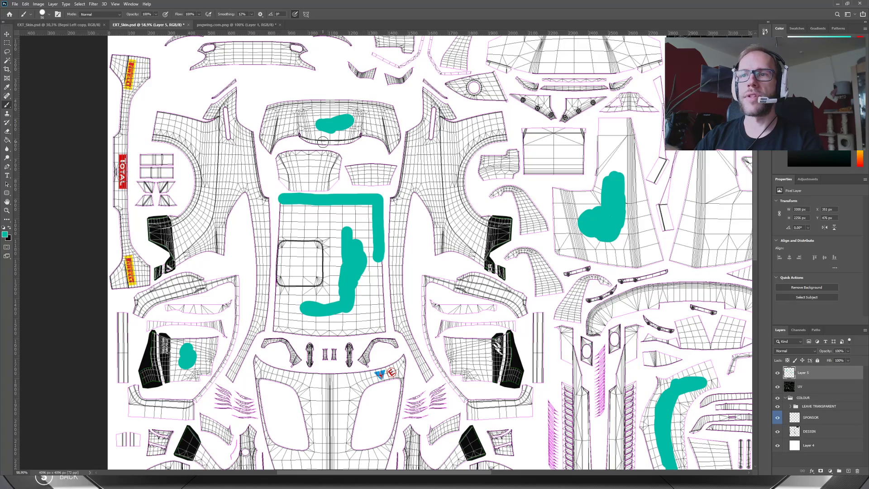
{"action": "scroll", "coordinate": [373, 206], "scroll_direction": "down", "scroll_amount": 3}
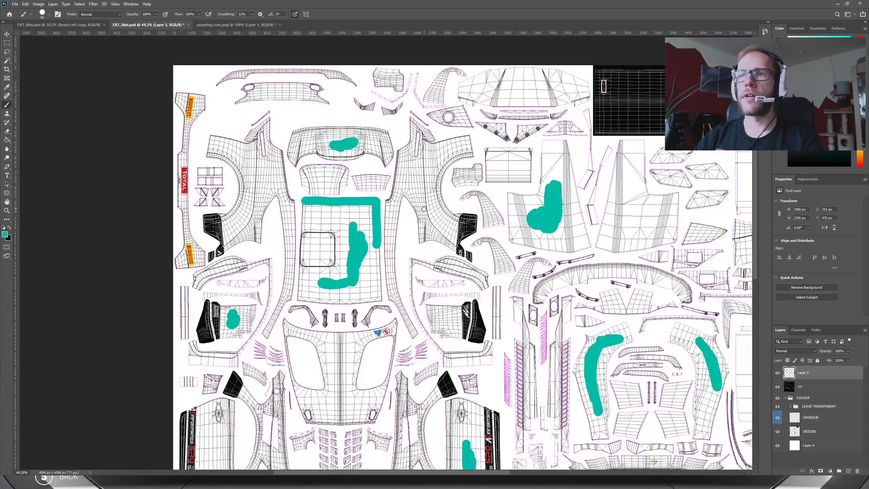
{"action": "left_click_drag", "start_coordinate": [407, 186], "coordinate": [311, 161]}
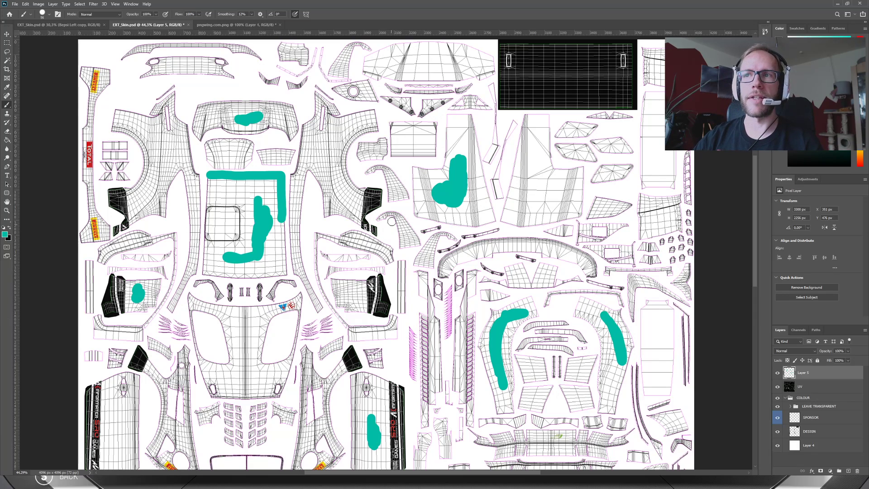
{"action": "scroll", "coordinate": [453, 218], "scroll_direction": "down", "scroll_amount": 1}
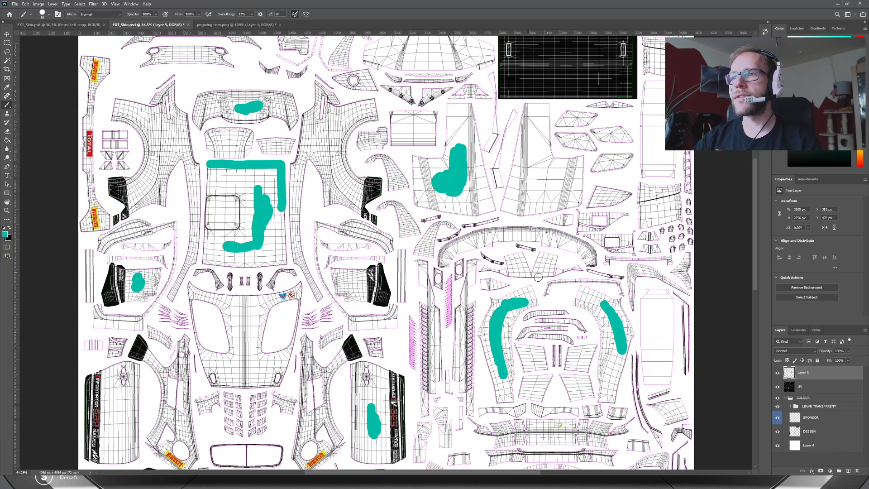
Delete the teal scribble layer, Layer 5, from the skin template
{"action": "right_click", "coordinate": [830, 374]}
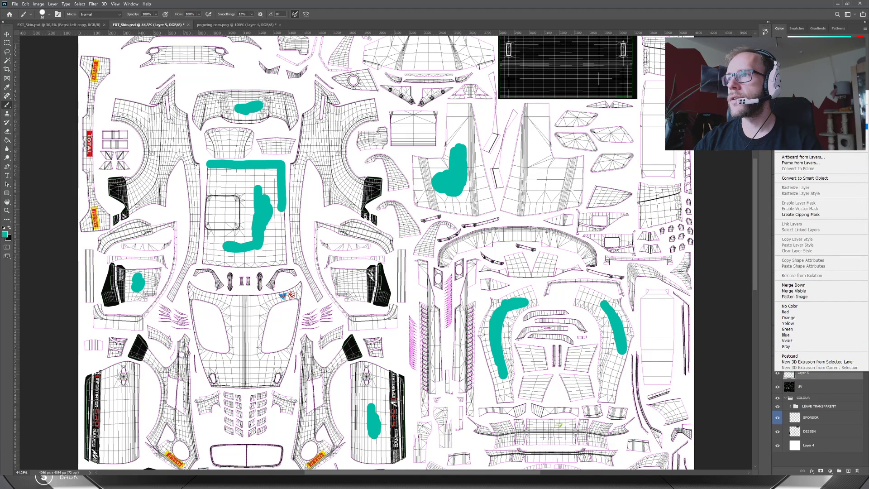
{"action": "left_click", "coordinate": [799, 144]}
{"action": "left_click", "coordinate": [408, 176]}
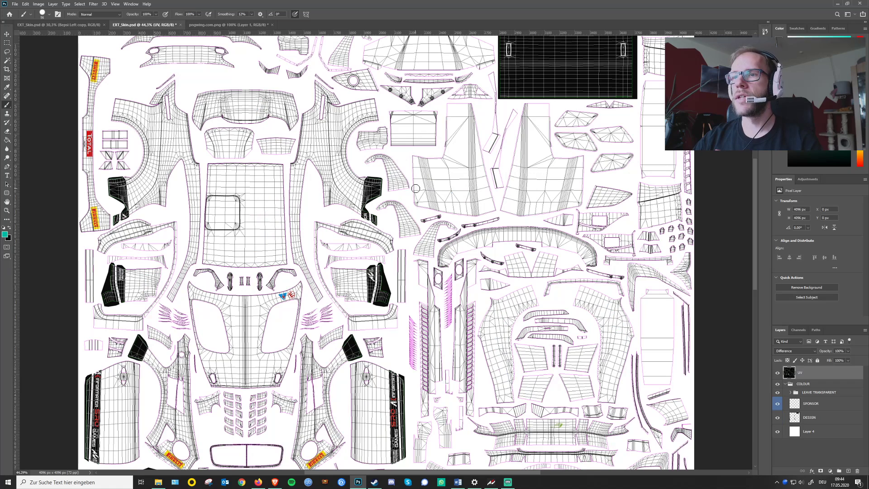
{"action": "scroll", "coordinate": [345, 181], "scroll_direction": "up", "scroll_amount": 2}
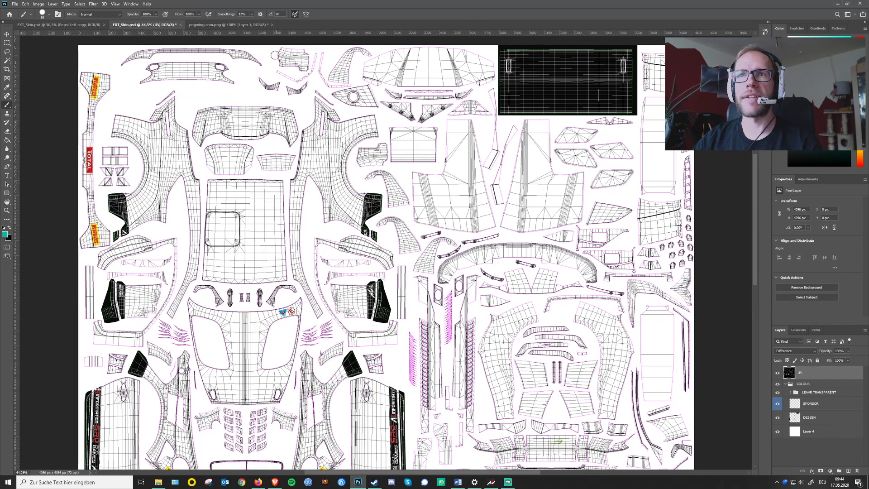
Drag the Pizza Planet logo from pngwing.com.png onto the EXT_Skin tab with the Move tool
{"action": "left_click", "coordinate": [244, 26]}
{"action": "key", "text": "v"}
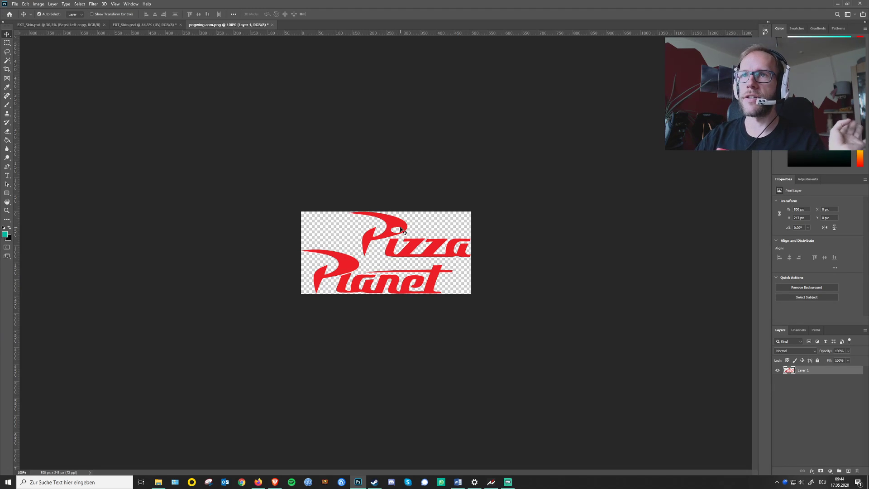
{"action": "left_click_drag", "start_coordinate": [401, 229], "coordinate": [260, 249]}
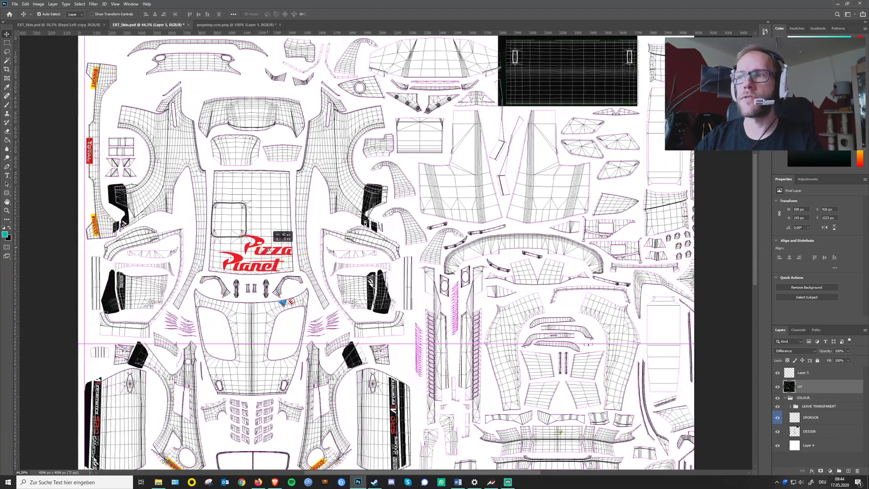
Move the Pizza Planet logo onto the roof panel at its original size and rename the layer 'pizza planet roof'
{"action": "key", "text": "ctrl+z"}
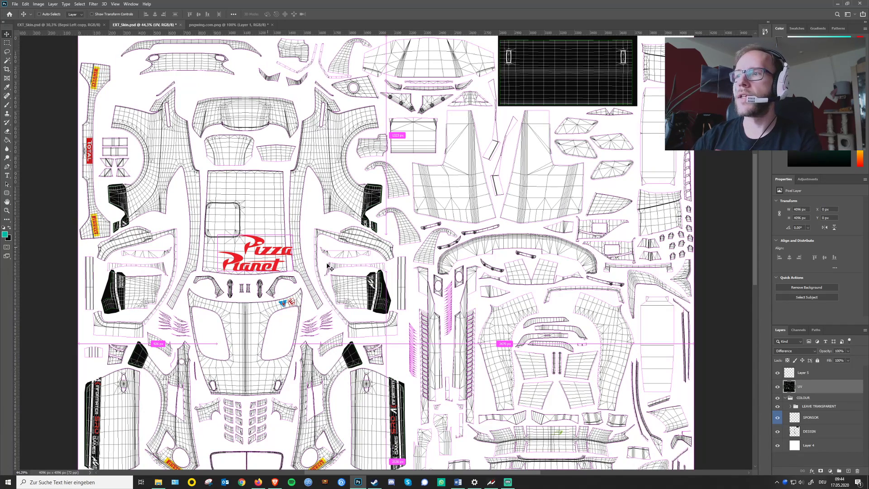
{"action": "left_click", "coordinate": [269, 250], "text": "ctrl"}
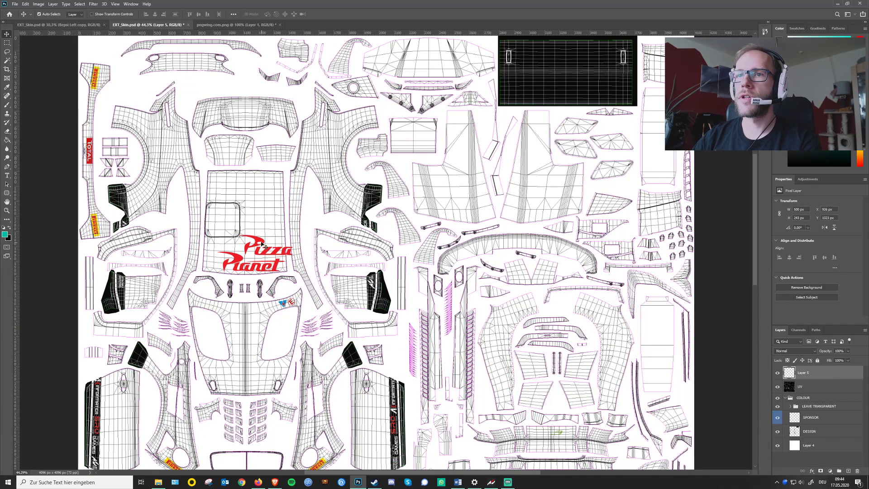
{"action": "left_click_drag", "start_coordinate": [260, 240], "coordinate": [281, 229]}
{"action": "key", "text": "ctrl"}
{"action": "key", "text": "ctrl+t"}
{"action": "key", "text": "Escape"}
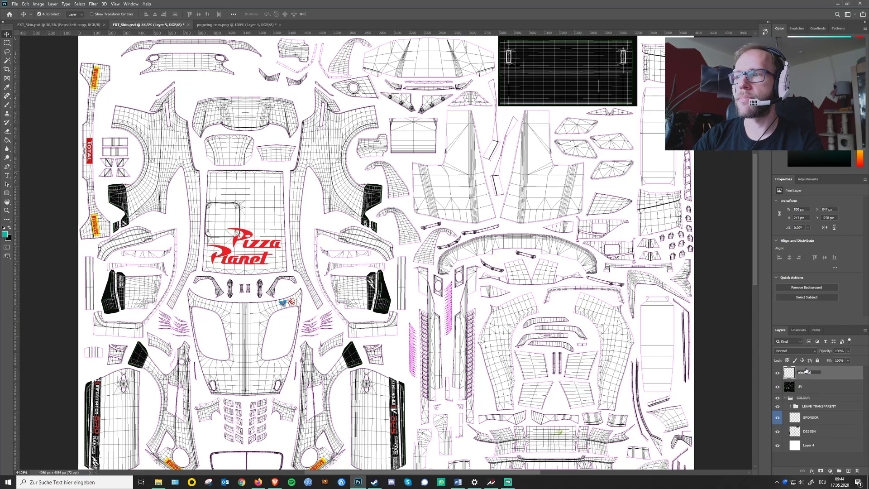
{"action": "key", "text": "Return"}
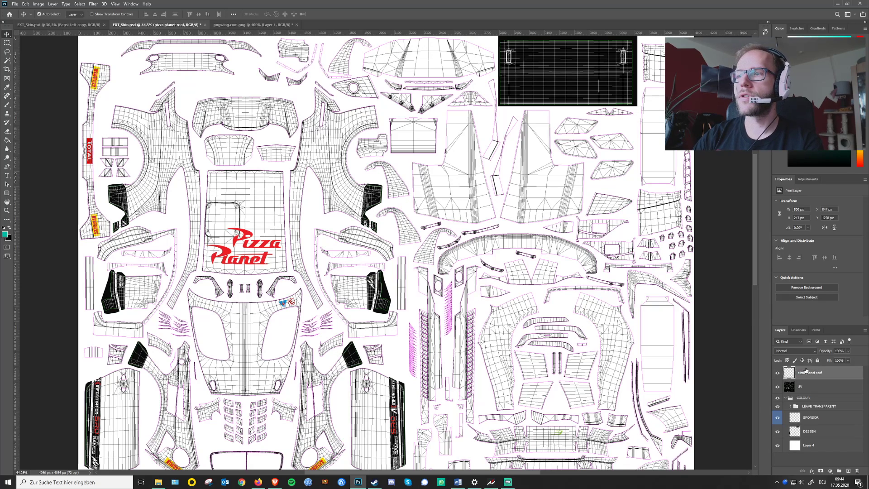
Hide the UV wireframe and white background layers and start a Save As in PNG format
{"action": "left_click", "coordinate": [779, 388]}
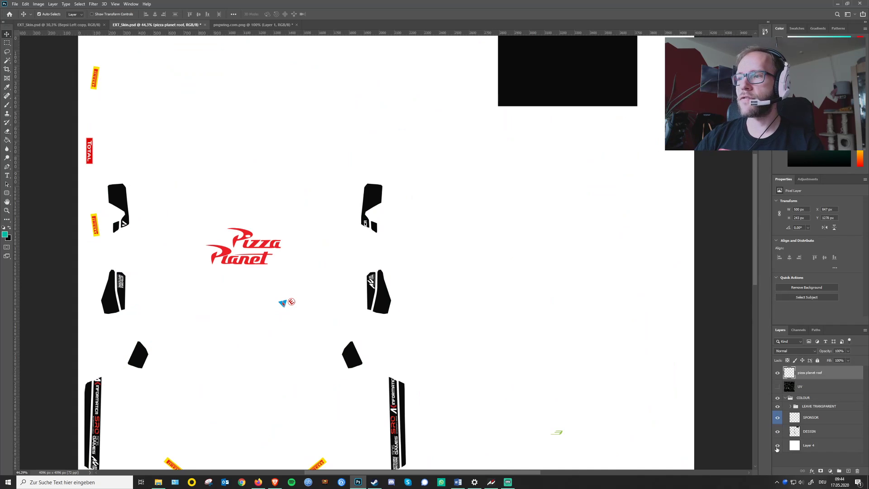
{"action": "left_click", "coordinate": [777, 447]}
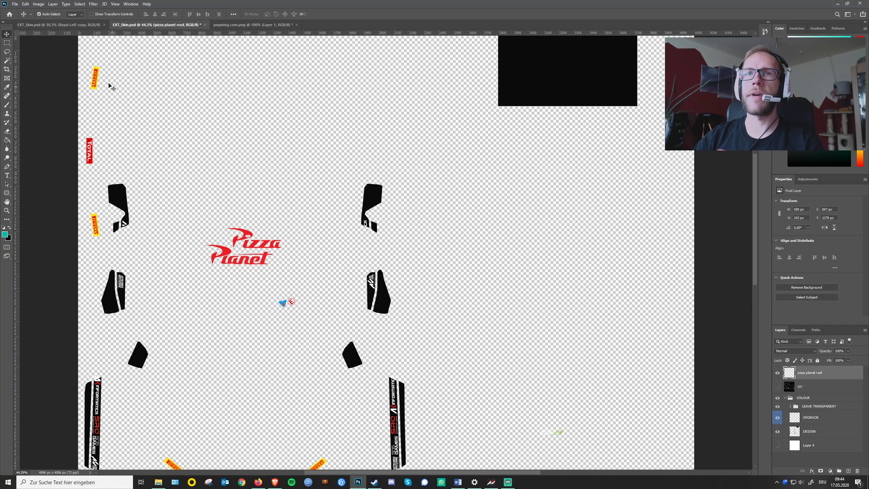
{"action": "left_click", "coordinate": [15, 4]}
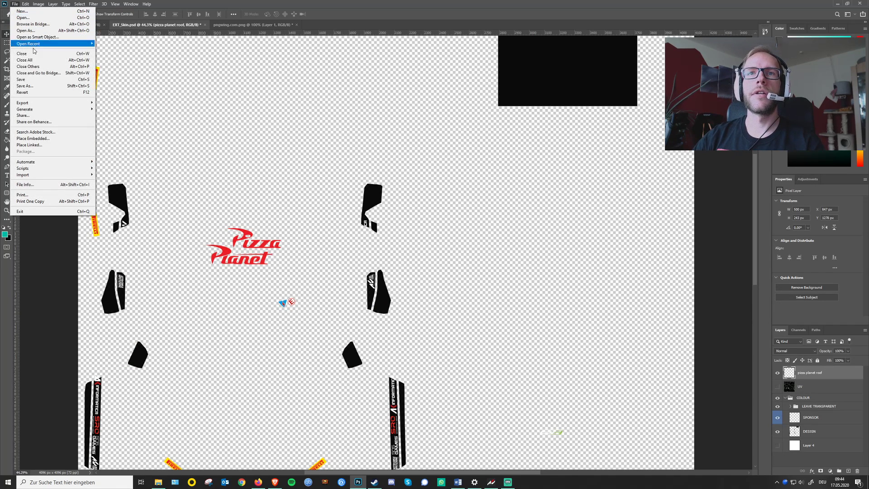
{"action": "left_click", "coordinate": [36, 86]}
{"action": "left_click", "coordinate": [271, 297]}
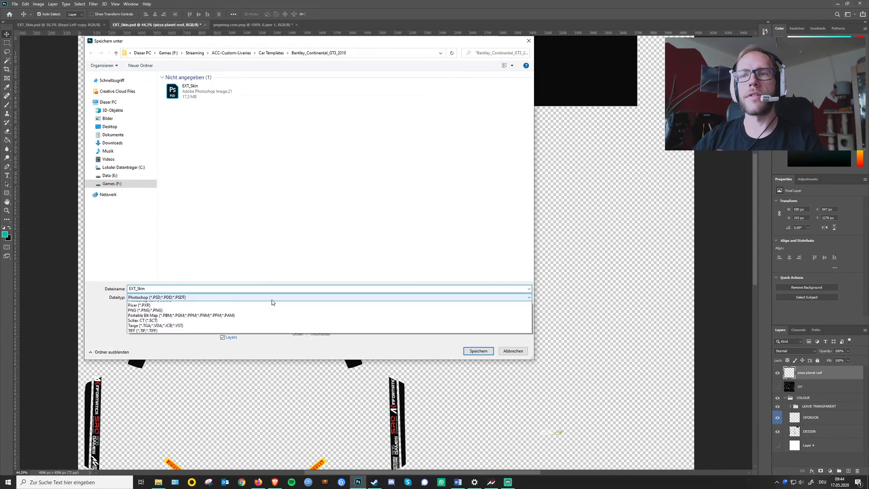
{"action": "left_click", "coordinate": [172, 382]}
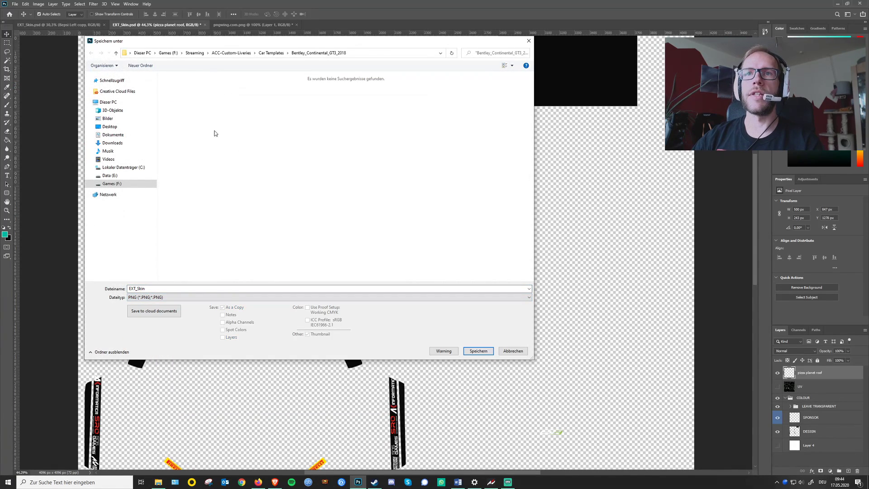
Save it as sponsors.png in Dokumente > Assetto Corsa Competizione > Customs > Liveries > tutorial_bentley, accepting the PNG options
{"action": "left_click", "coordinate": [113, 134]}
{"action": "double_click", "coordinate": [181, 105]}
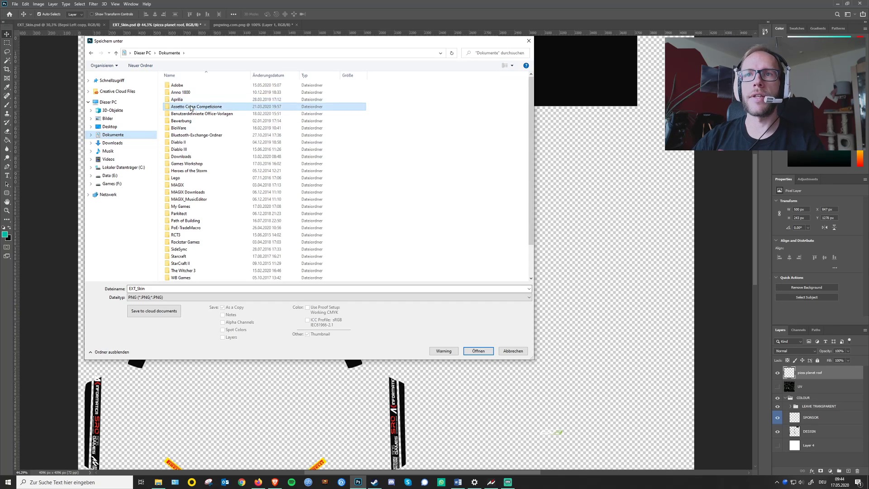
{"action": "double_click", "coordinate": [194, 93]}
{"action": "double_click", "coordinate": [192, 107]}
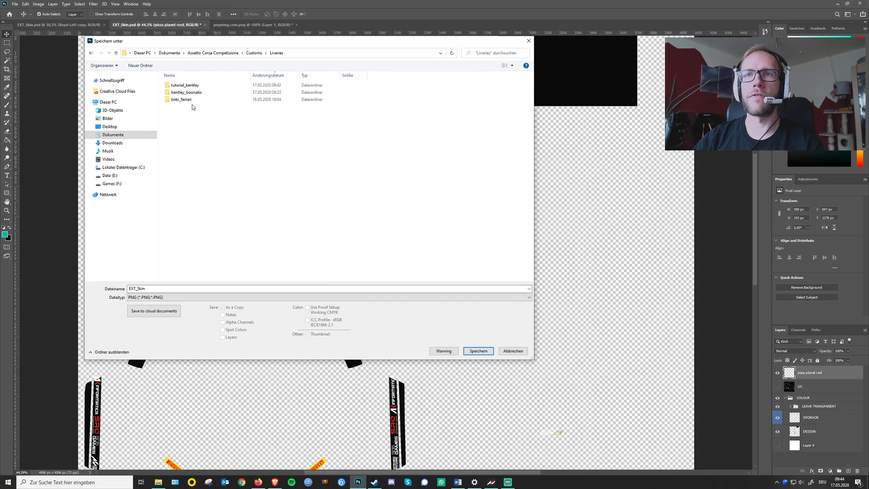
{"action": "double_click", "coordinate": [194, 86]}
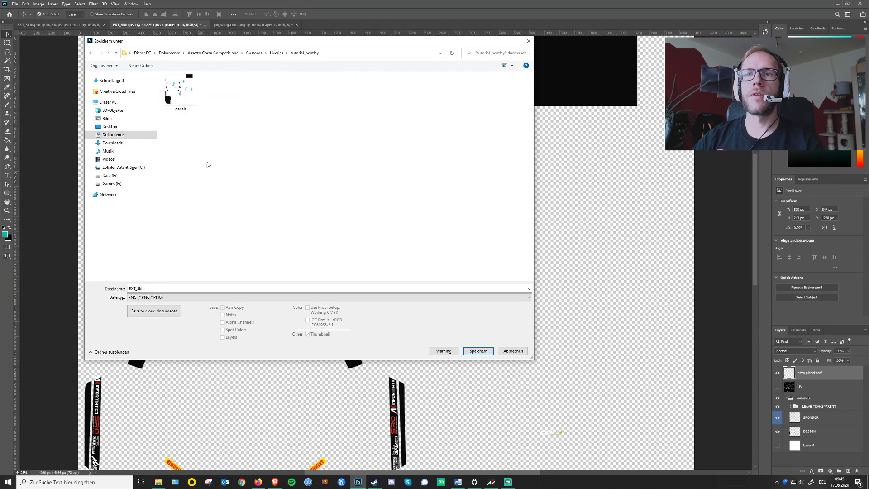
{"action": "left_click", "coordinate": [202, 289]}
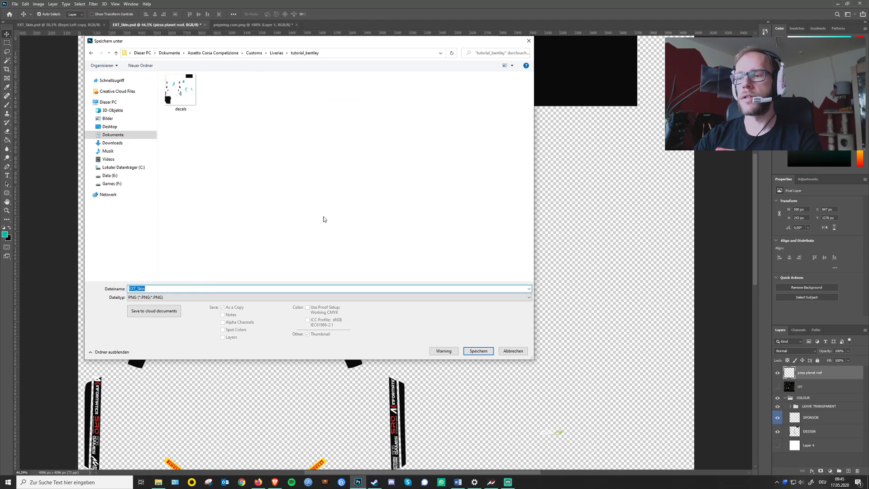
{"action": "type", "text": "sponsors."}
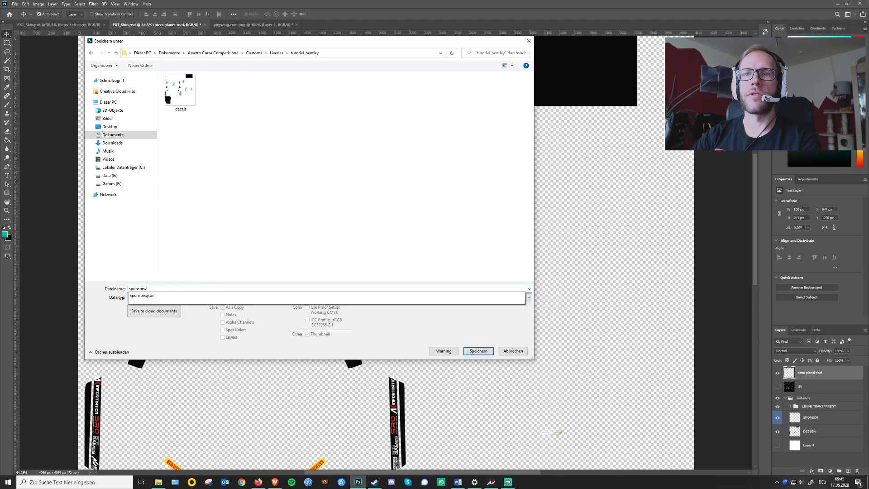
{"action": "type", "text": "png"}
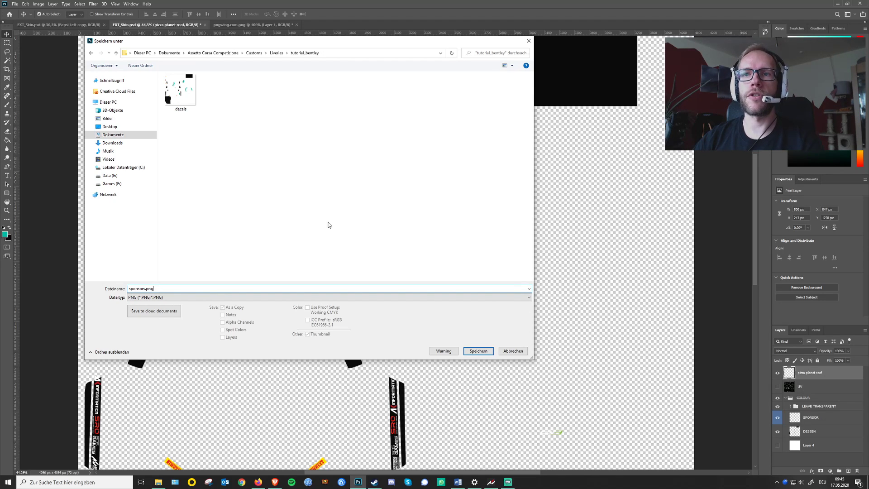
{"action": "left_click", "coordinate": [477, 352]}
{"action": "left_click", "coordinate": [248, 252]}
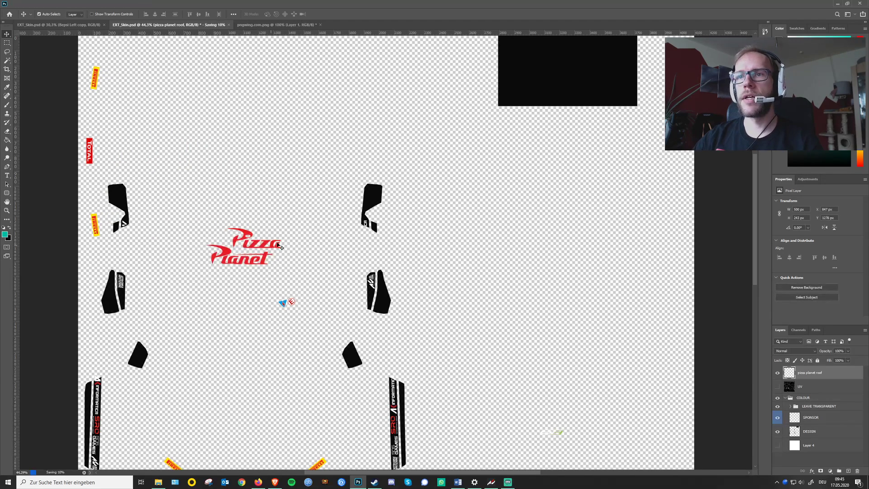
{"action": "left_click", "coordinate": [835, 3]}
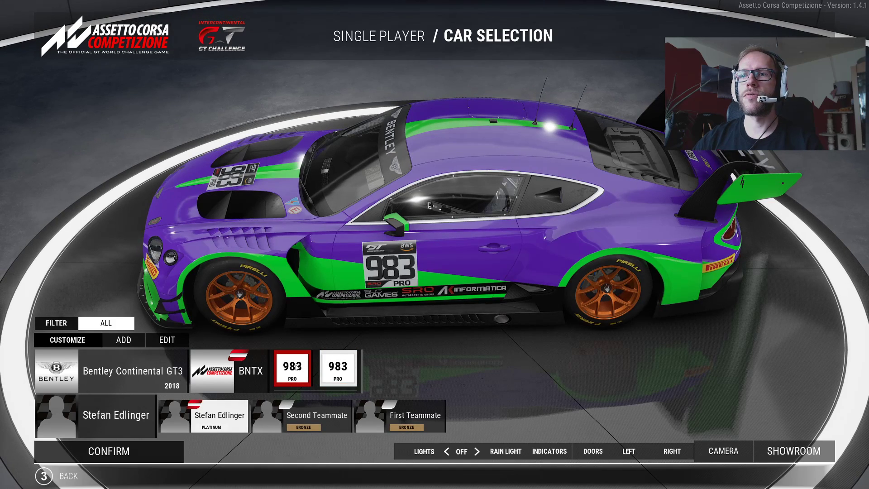
Orbit the Bentley from overhead down to a low side view to check the roof logo, then Alt+Tab back to Photoshop
{"action": "left_click_drag", "start_coordinate": [477, 146], "coordinate": [466, 255]}
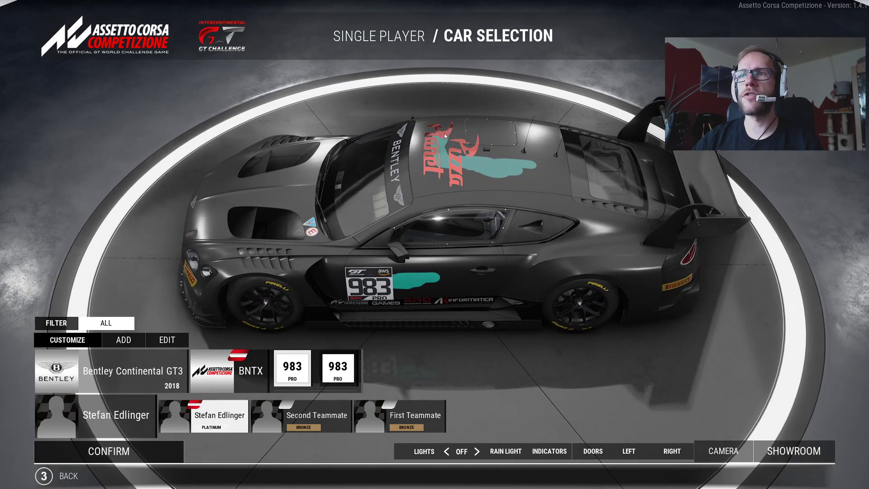
{"action": "scroll", "coordinate": [453, 181], "scroll_direction": "up", "scroll_amount": 5}
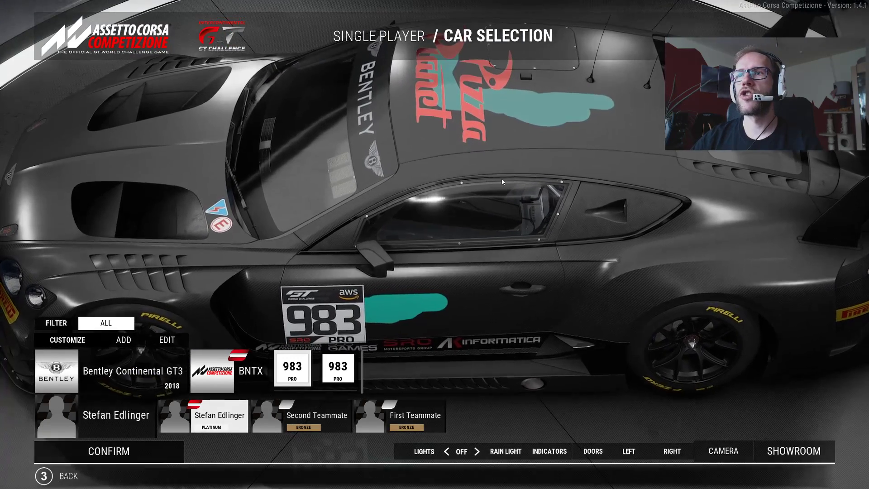
{"action": "left_click_drag", "start_coordinate": [503, 181], "coordinate": [333, 234]}
{"action": "left_click_drag", "start_coordinate": [270, 229], "coordinate": [501, 230]}
{"action": "scroll", "coordinate": [501, 230], "scroll_direction": "down", "scroll_amount": 5}
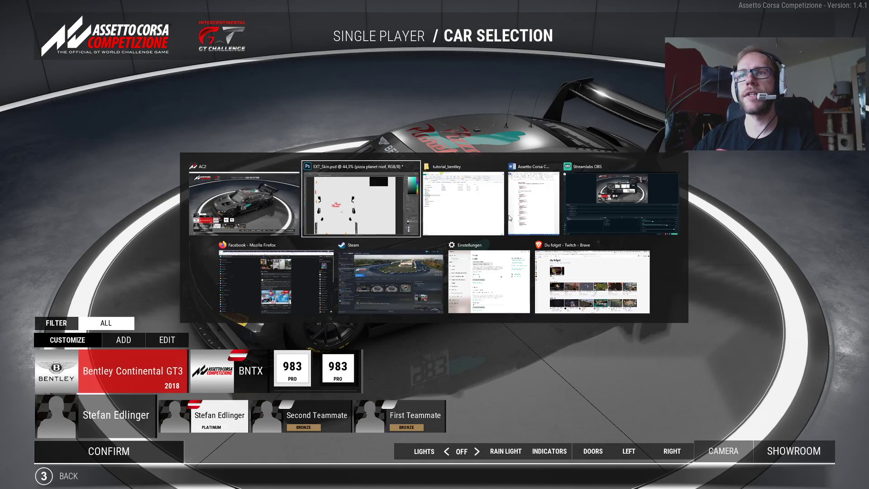
{"action": "key", "text": "alt+Tab"}
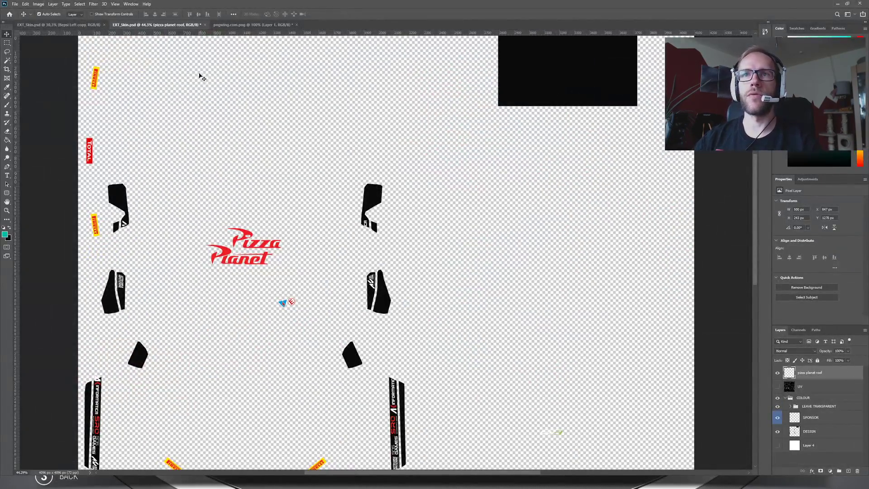
Switch to the EXT_Skin.psd @ 30.3% document, then open the tutorial_bentley folder in File Explorer
{"action": "left_click", "coordinate": [70, 25]}
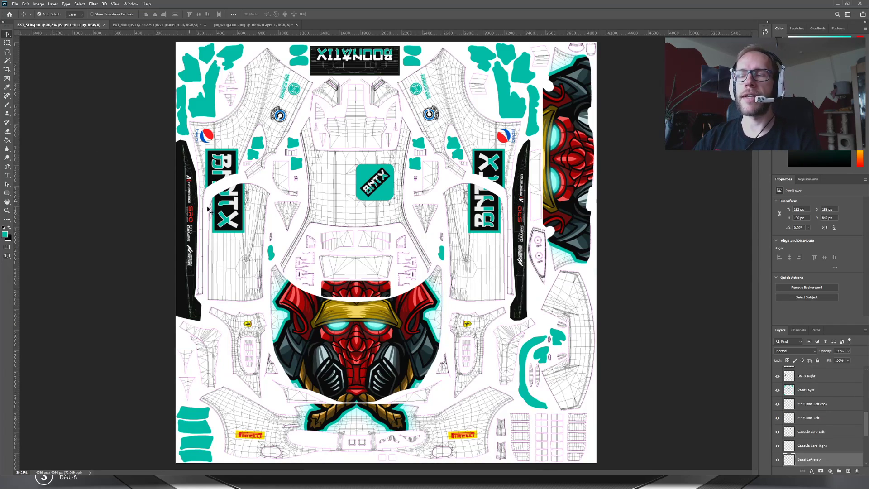
{"action": "scroll", "coordinate": [810, 409], "scroll_direction": "up", "scroll_amount": 2}
{"action": "scroll", "coordinate": [811, 409], "scroll_direction": "up", "scroll_amount": 5}
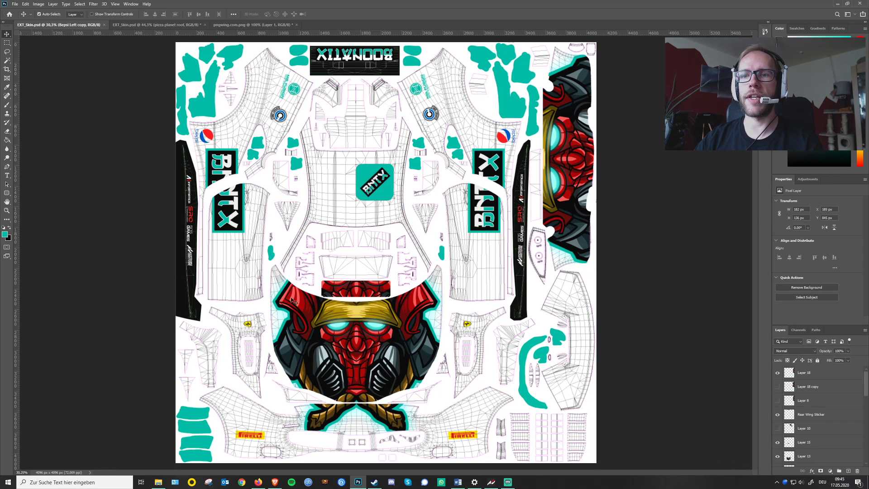
{"action": "left_click", "coordinate": [159, 483]}
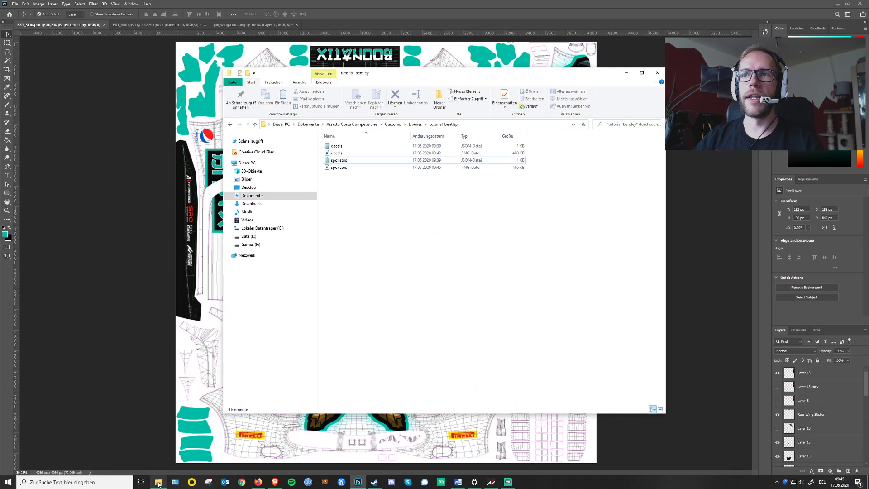
Review the sponsors and decals JSON and PNG files in tutorial_bentley, then minimize the folder window
{"action": "left_click", "coordinate": [345, 168]}
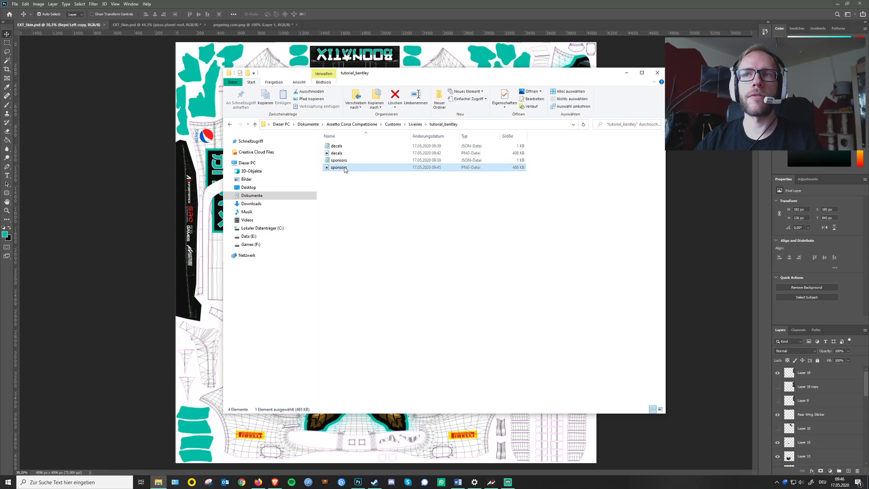
{"action": "left_click", "coordinate": [344, 154]}
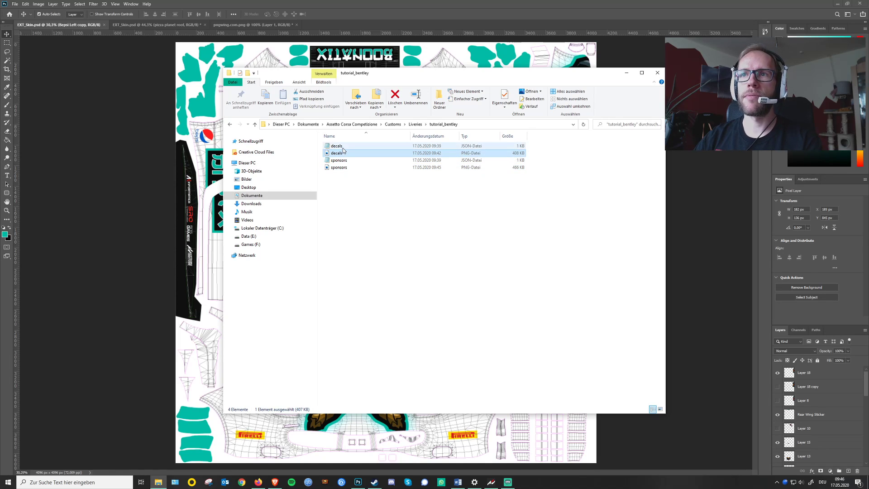
{"action": "left_click", "coordinate": [344, 146], "text": "ctrl"}
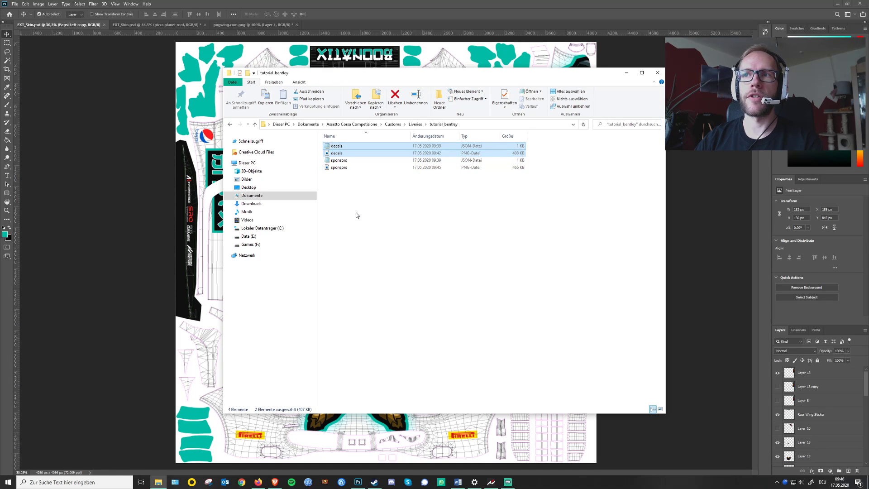
{"action": "mouse_move", "coordinate": [349, 197]}
{"action": "left_mouse_down"}
{"action": "mouse_move", "coordinate": [347, 163]}
{"action": "mouse_move", "coordinate": [349, 182]}
{"action": "left_mouse_up"}
{"action": "left_click", "coordinate": [357, 202]}
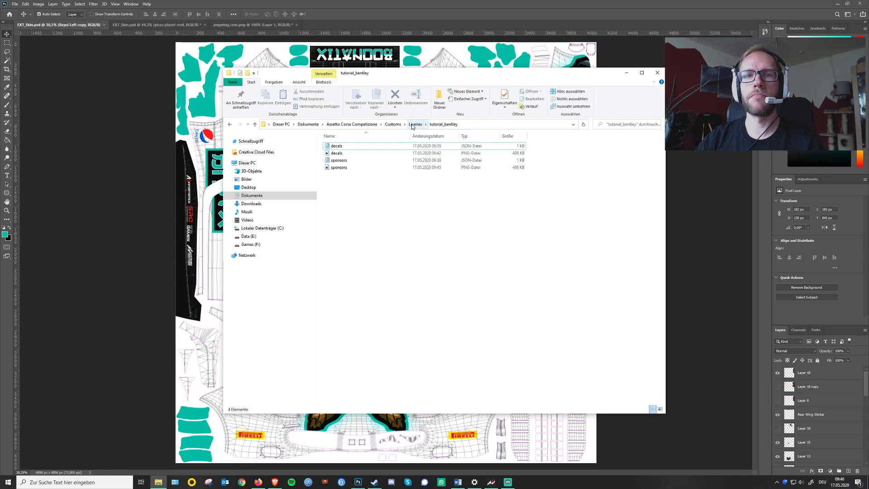
{"action": "left_click", "coordinate": [627, 72]}
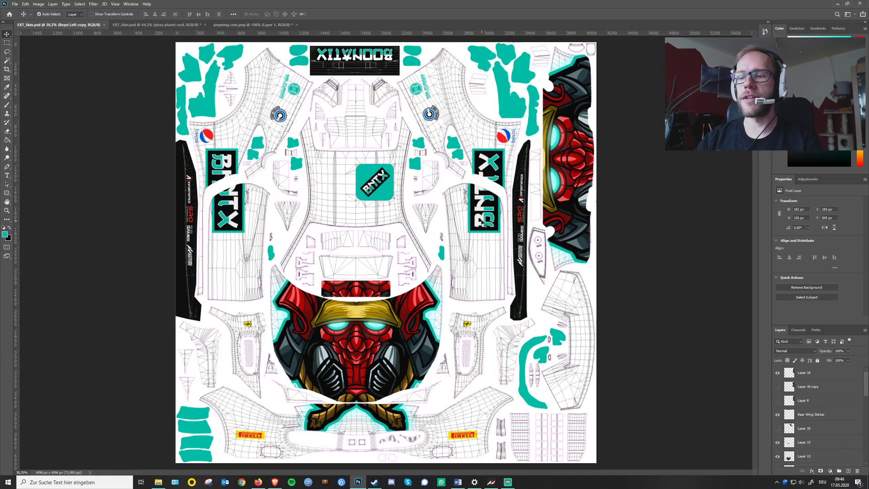
Zoom into the BNTX panel and back out, pan the texture up and right, then minimize Photoshop
{"action": "scroll", "coordinate": [486, 163], "scroll_direction": "up", "scroll_amount": 5}
{"action": "scroll", "coordinate": [485, 163], "scroll_direction": "up", "scroll_amount": 1}
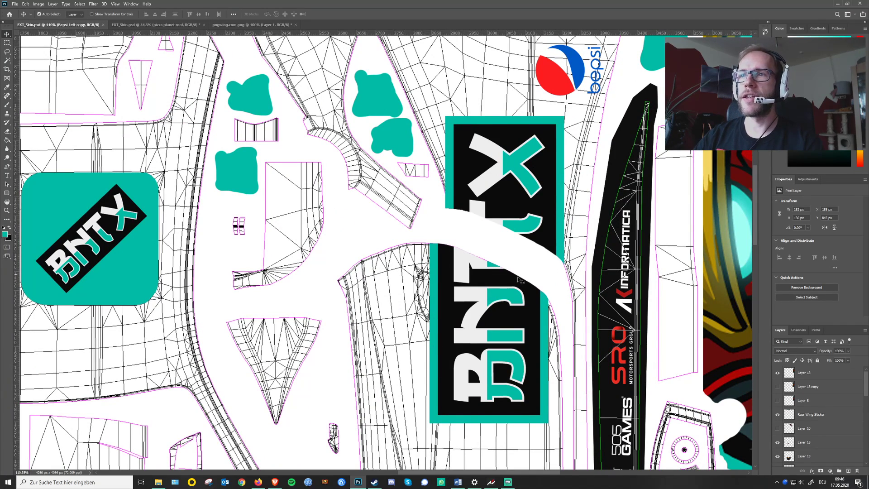
{"action": "scroll", "coordinate": [495, 279], "scroll_direction": "down", "scroll_amount": 1}
{"action": "scroll", "coordinate": [495, 279], "scroll_direction": "down", "scroll_amount": 5}
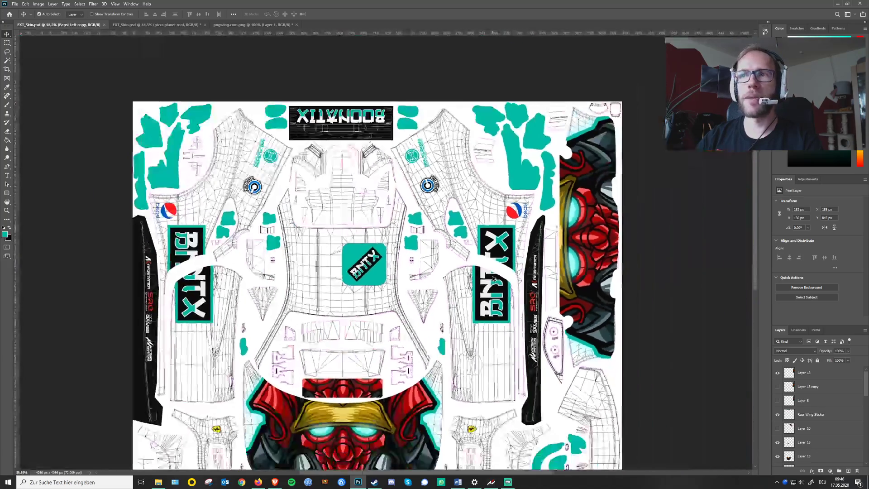
{"action": "left_click_drag", "start_coordinate": [384, 325], "coordinate": [425, 246]}
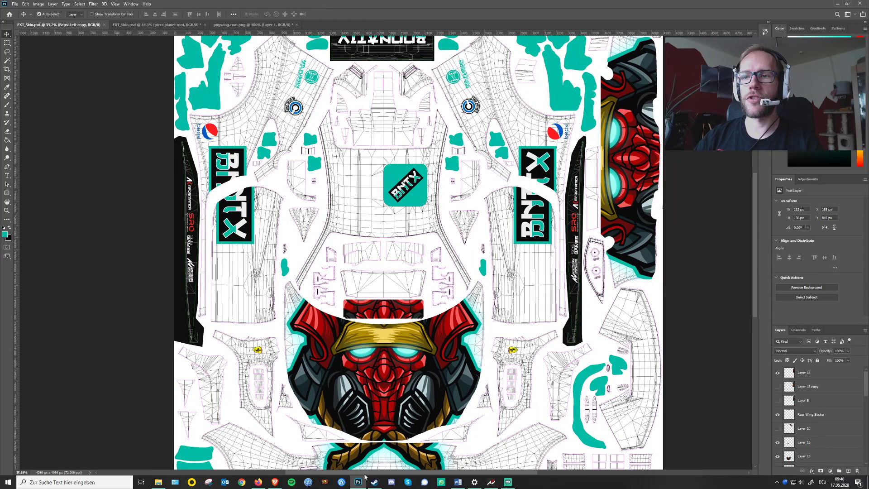
{"action": "left_click", "coordinate": [837, 4]}
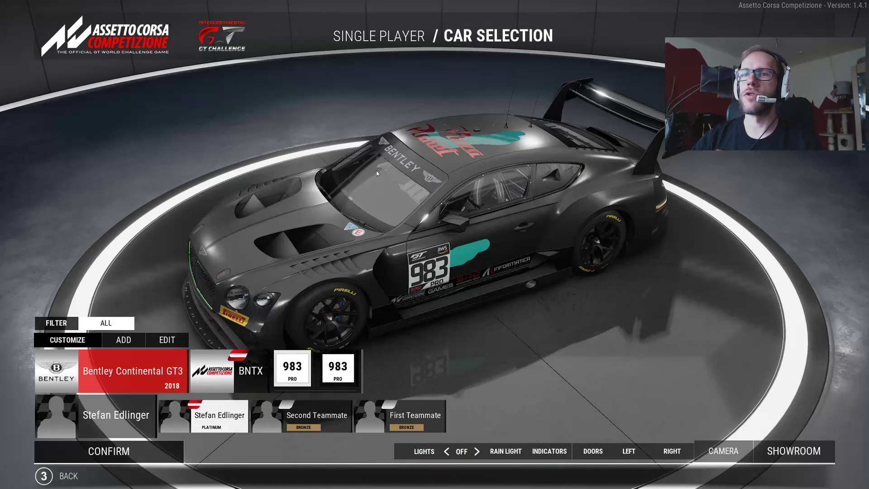
Select the Ferrari 488 GT3 as the car and BNTX as its team livery
{"action": "left_click", "coordinate": [158, 366]}
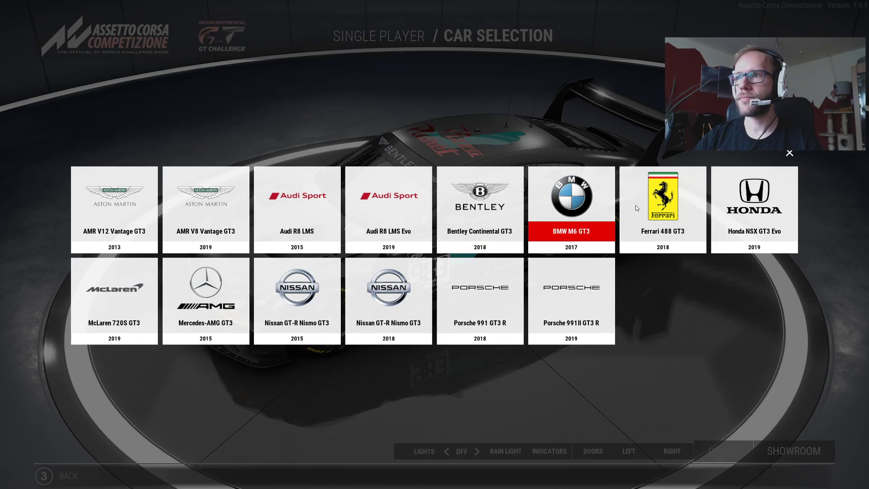
{"action": "left_click", "coordinate": [670, 204]}
{"action": "left_click", "coordinate": [220, 366]}
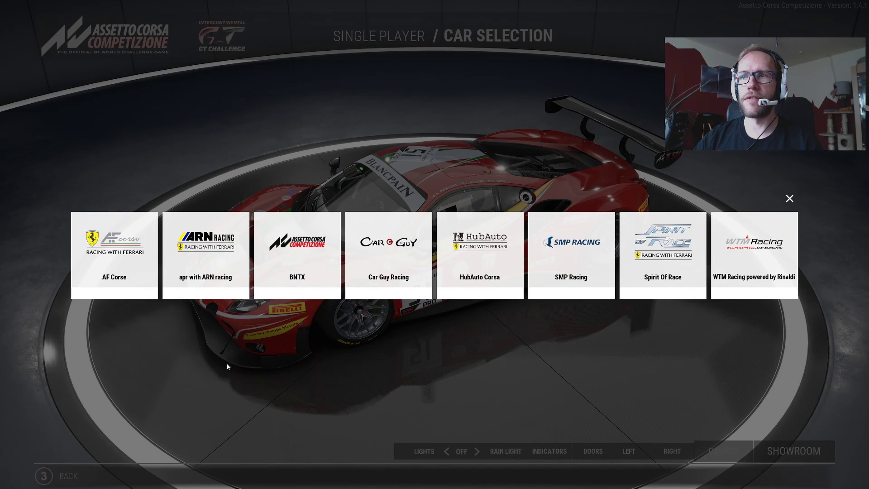
{"action": "left_click", "coordinate": [303, 285]}
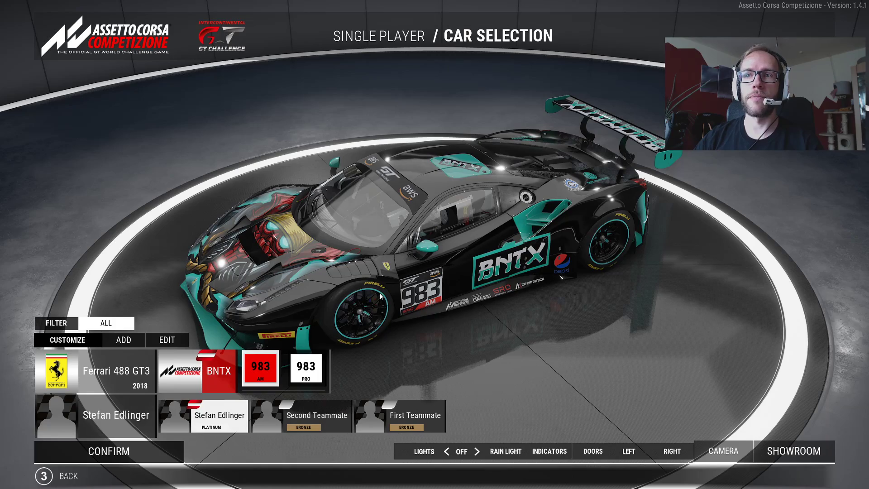
Orbit the showroom camera around the Ferrari through front, side and three-quarter views
{"action": "left_click_drag", "start_coordinate": [444, 293], "coordinate": [544, 235]}
{"action": "left_click_drag", "start_coordinate": [369, 278], "coordinate": [463, 241]}
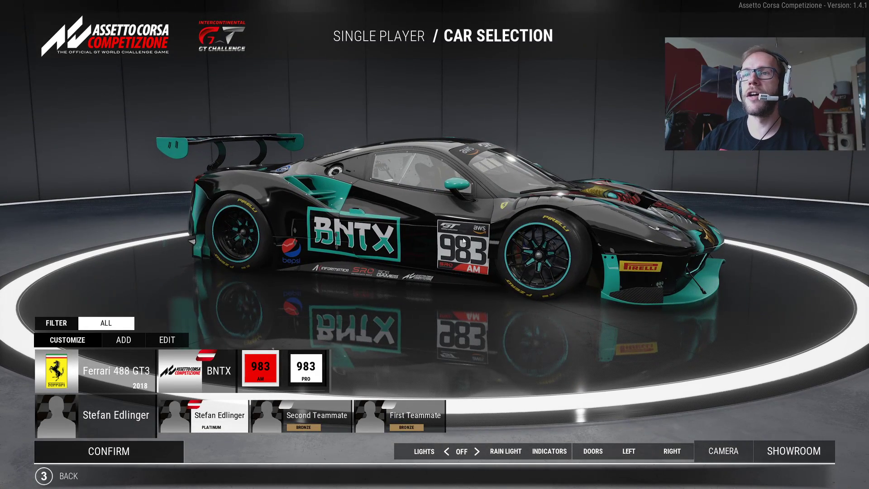
{"action": "left_click_drag", "start_coordinate": [463, 241], "coordinate": [625, 280]}
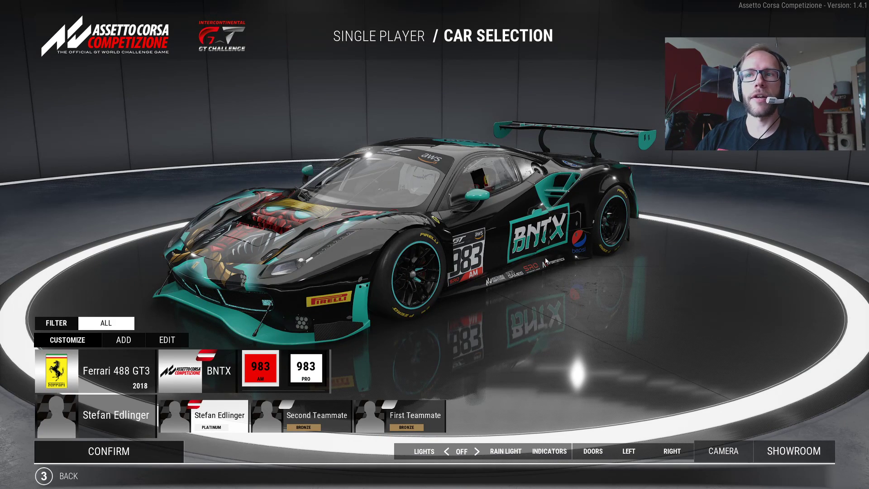
{"action": "left_click_drag", "start_coordinate": [488, 267], "coordinate": [410, 251]}
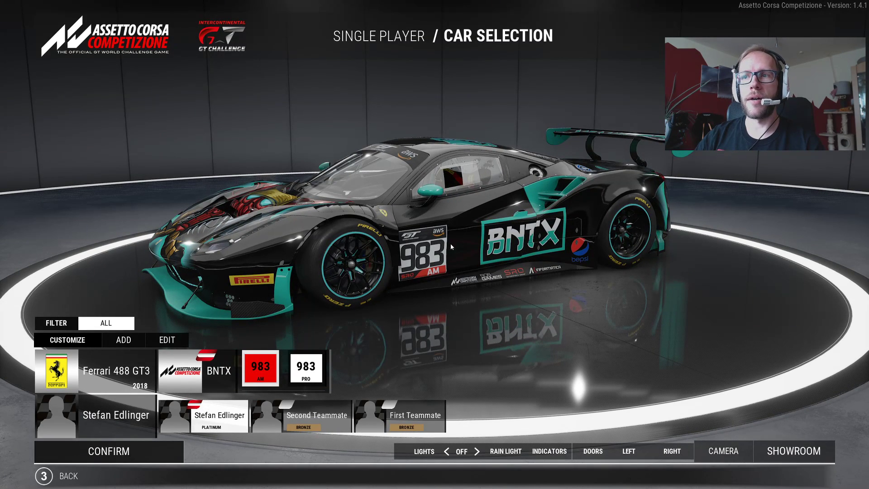
{"action": "left_click_drag", "start_coordinate": [450, 243], "coordinate": [562, 221]}
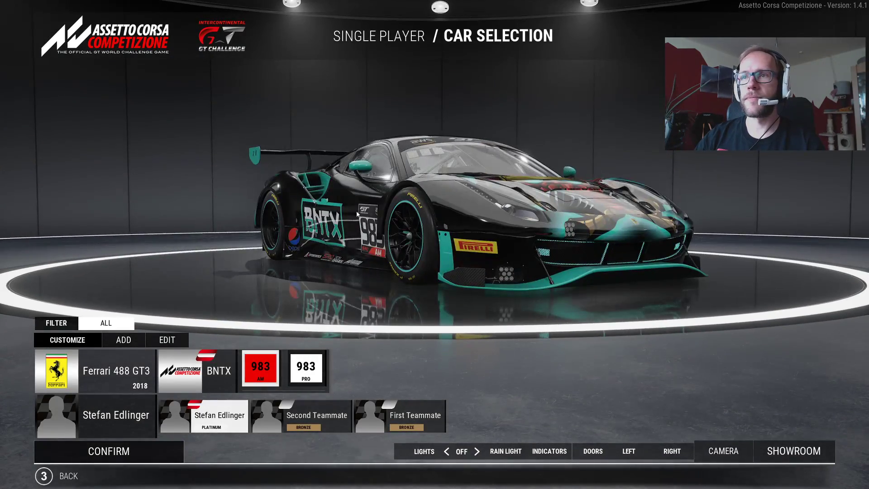
{"action": "left_click_drag", "start_coordinate": [358, 214], "coordinate": [531, 271]}
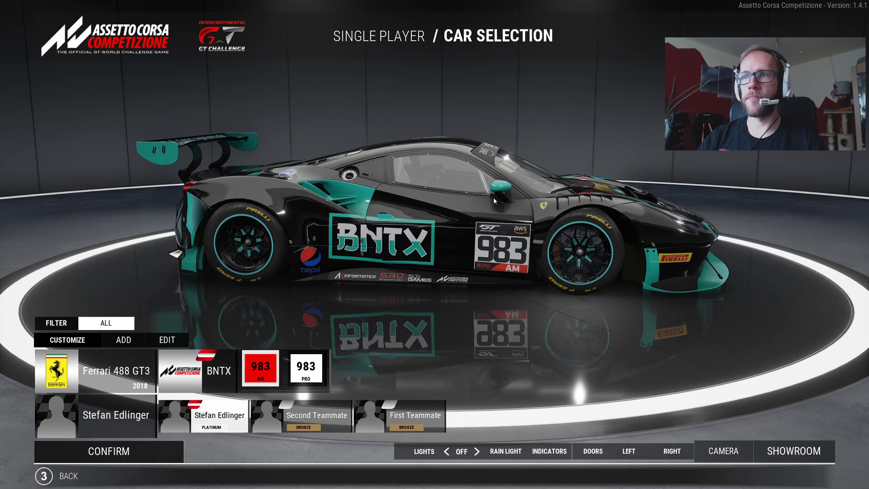
{"action": "left_click_drag", "start_coordinate": [493, 204], "coordinate": [489, 236]}
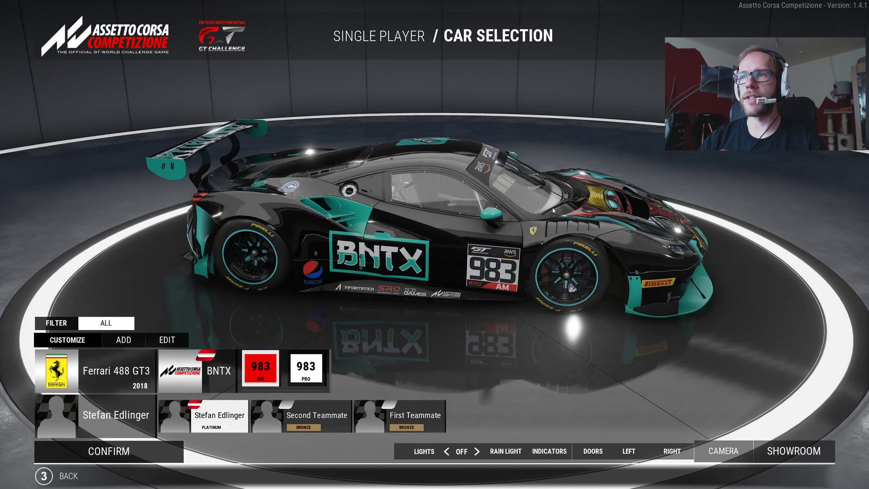
{"action": "left_click_drag", "start_coordinate": [554, 209], "coordinate": [523, 221]}
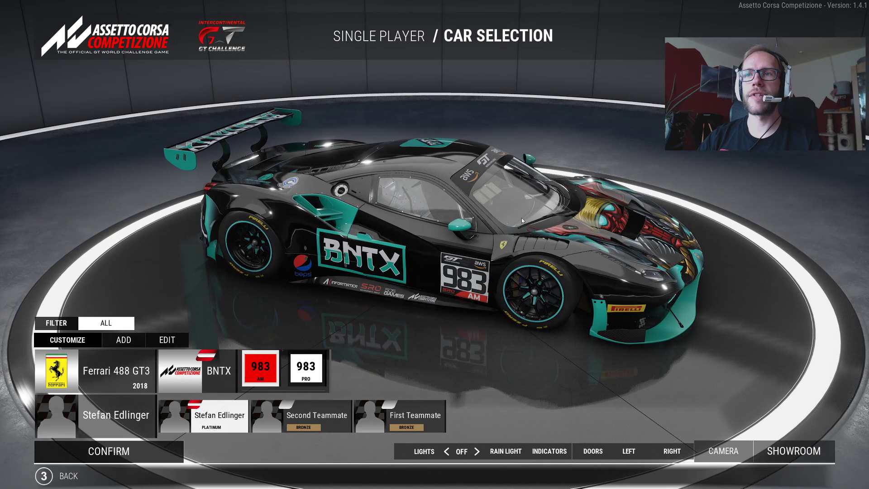